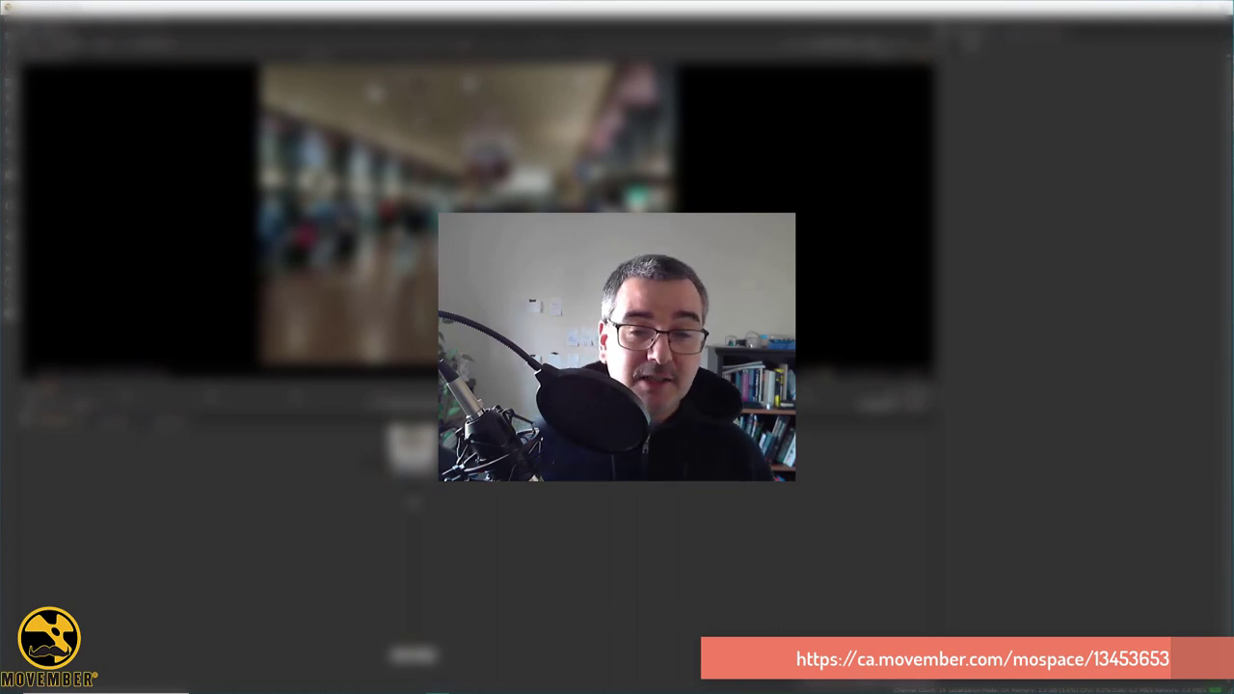
Add a Transform node between the dot and the viewer in the node graph.
{"action": "left_click", "coordinate": [435, 492]}
{"action": "scroll", "coordinate": [460, 512], "scroll_direction": "up", "scroll_amount": 3}
{"action": "key", "text": "Tab"}
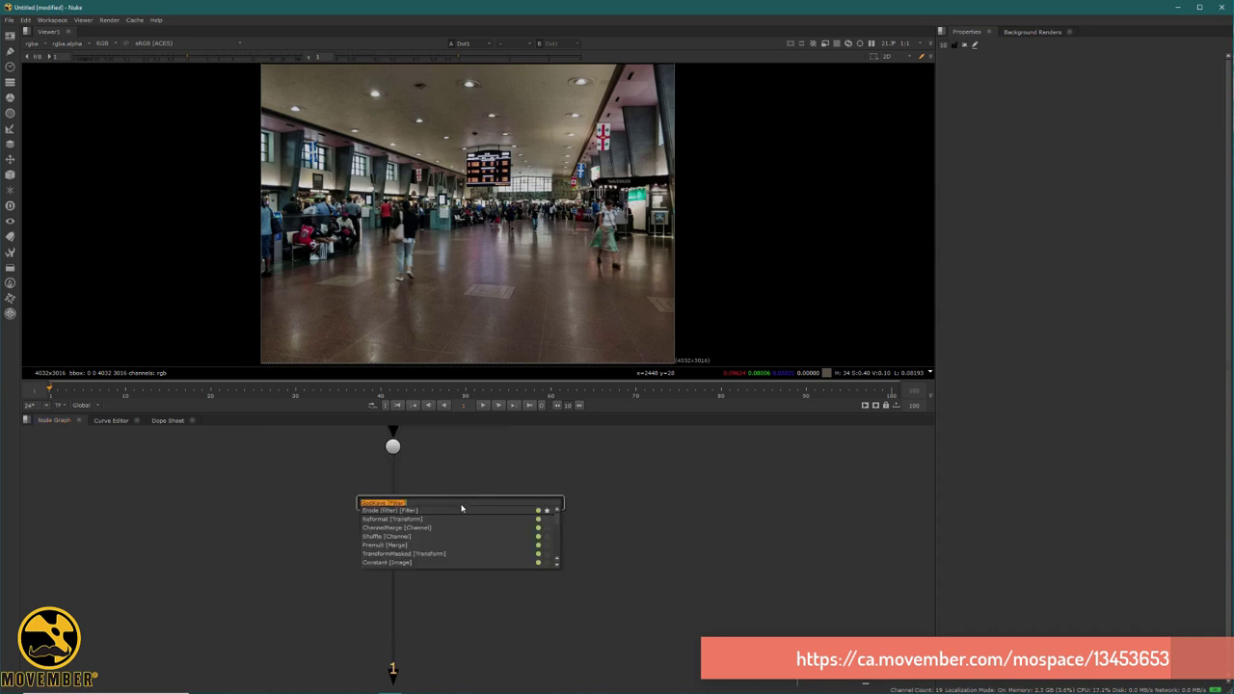
{"action": "type", "text": "tra"}
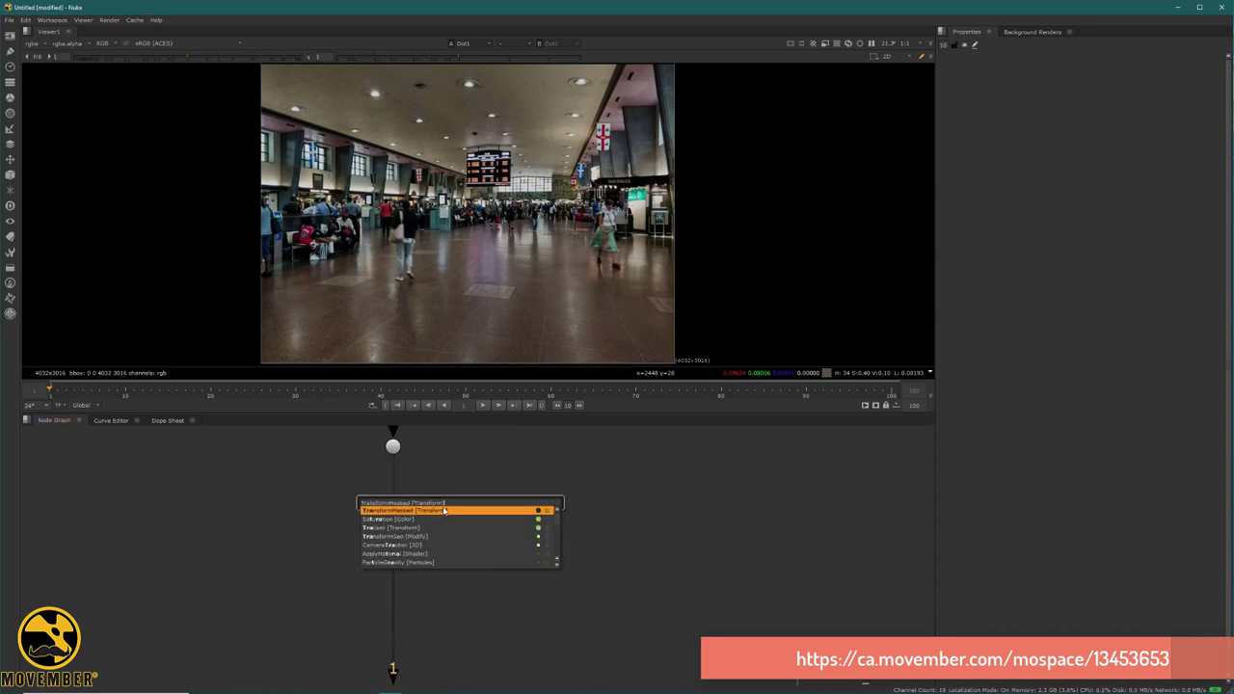
{"action": "left_click", "coordinate": [444, 511]}
{"action": "left_click_drag", "start_coordinate": [498, 504], "coordinate": [429, 511]}
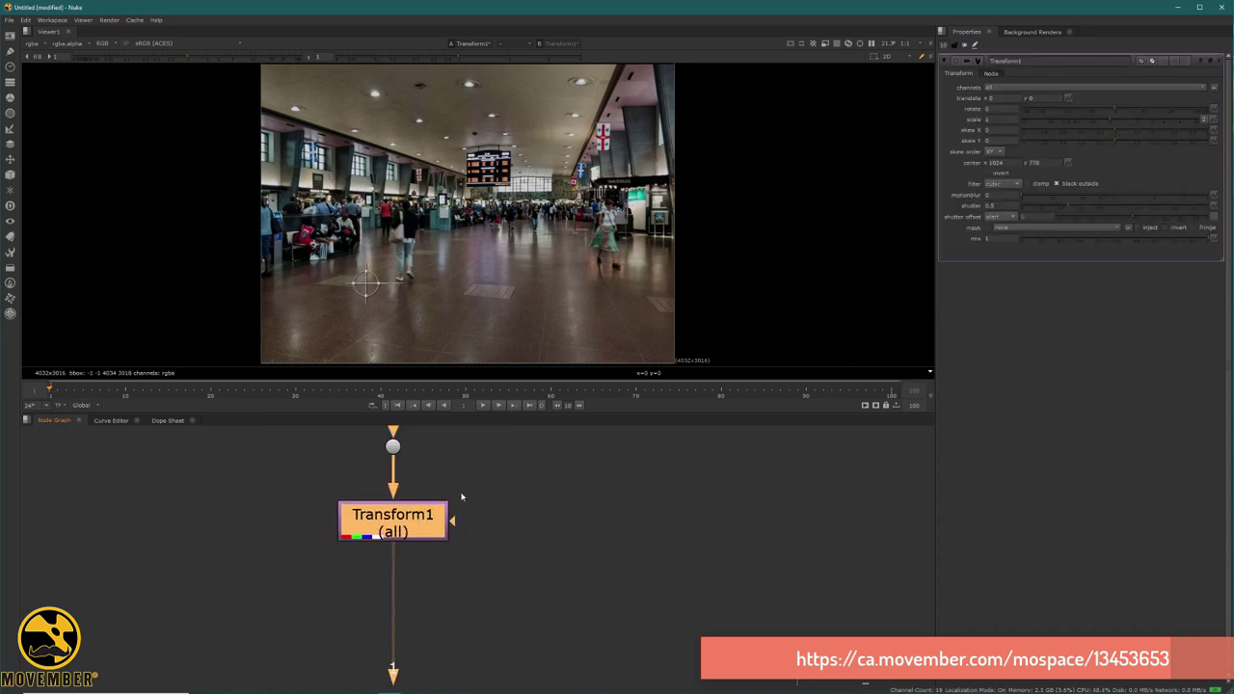
{"action": "left_click", "coordinate": [461, 496]}
{"action": "scroll", "coordinate": [454, 494], "scroll_direction": "down", "scroll_amount": 3}
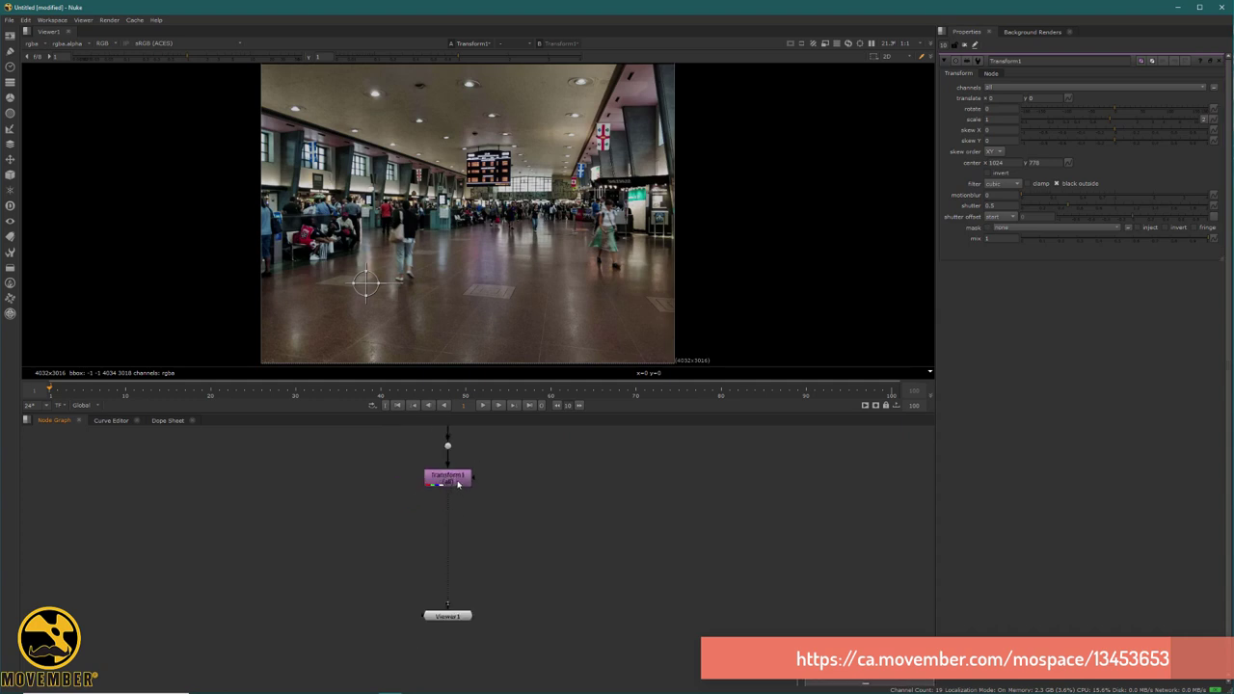
Set the Transform1 node's channels to rgb with only the red channel enabled.
{"action": "left_click", "coordinate": [458, 483]}
{"action": "left_click", "coordinate": [1020, 87]}
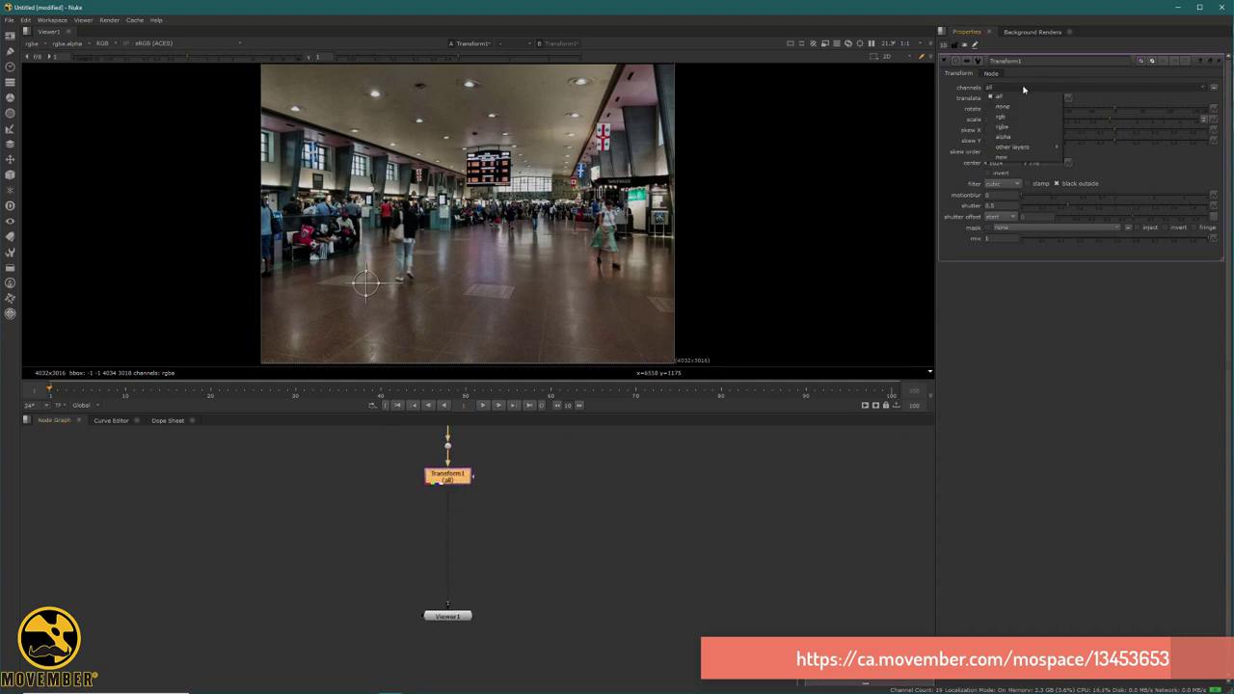
{"action": "left_click", "coordinate": [1020, 118]}
{"action": "left_click", "coordinate": [1080, 87]}
{"action": "left_click", "coordinate": [1111, 87]}
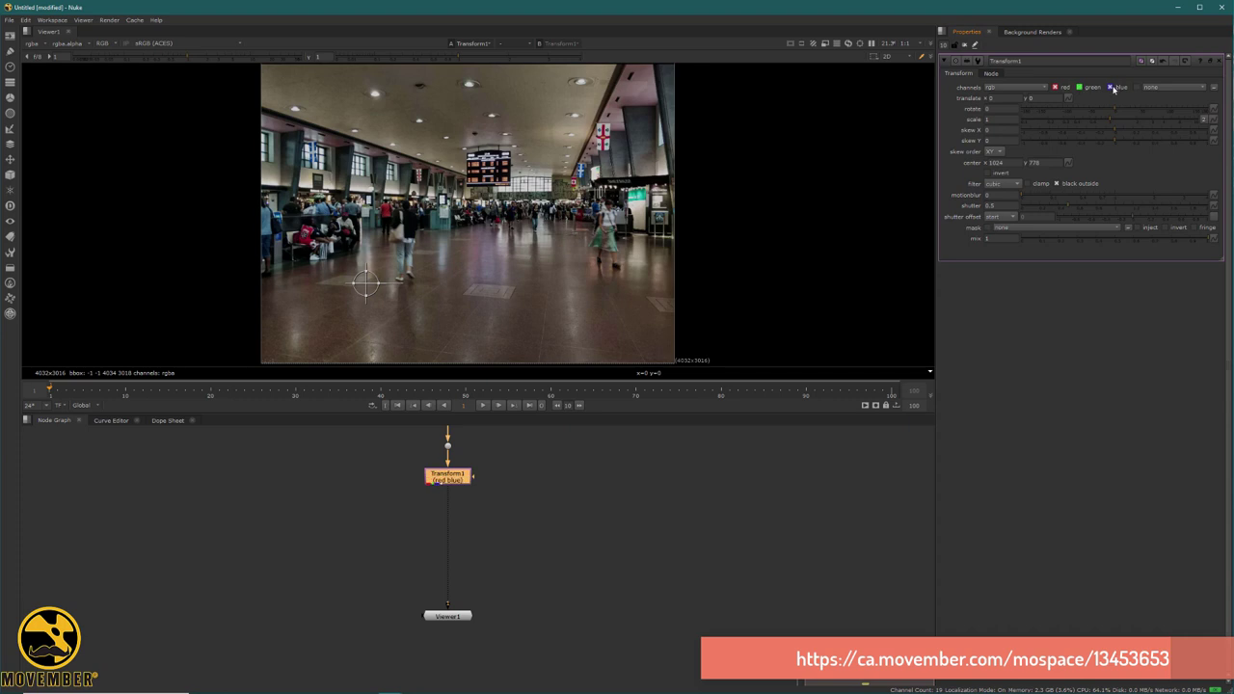
{"action": "left_click", "coordinate": [726, 476]}
Add a second Transform node directly below the red-channel Transform.
{"action": "left_click", "coordinate": [449, 481]}
{"action": "left_click", "coordinate": [505, 526]}
{"action": "key", "text": "Tab"}
{"action": "type", "text": "transform"}
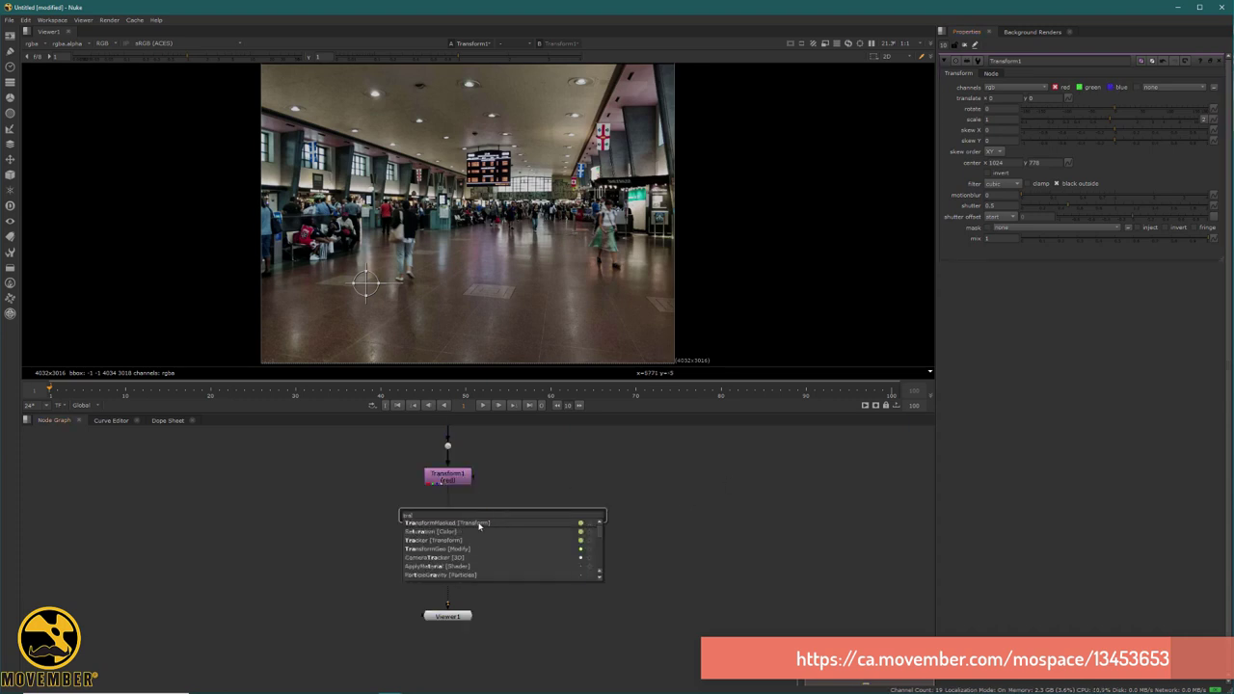
{"action": "key", "text": "Return"}
{"action": "left_click", "coordinate": [447, 532]}
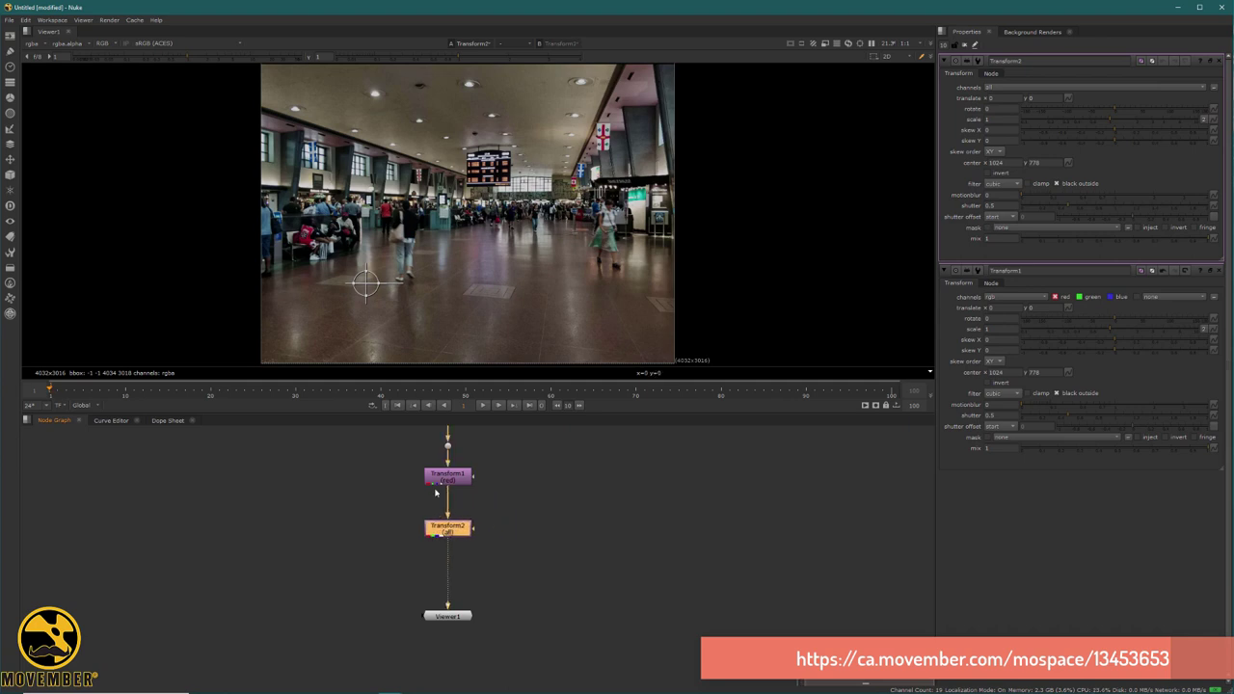
Set the second Transform's channels to rgb with only the blue channel enabled.
{"action": "left_click", "coordinate": [1024, 87]}
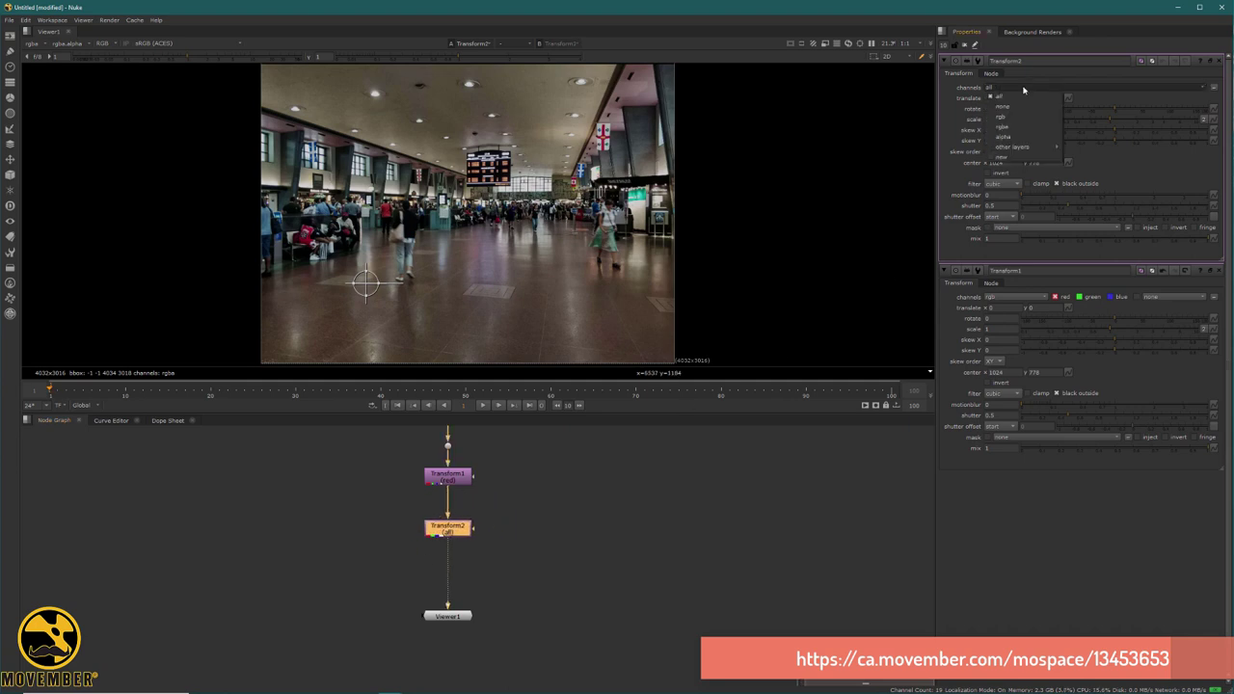
{"action": "left_click", "coordinate": [1024, 120]}
{"action": "left_click", "coordinate": [1055, 87]}
{"action": "left_click", "coordinate": [1078, 87]}
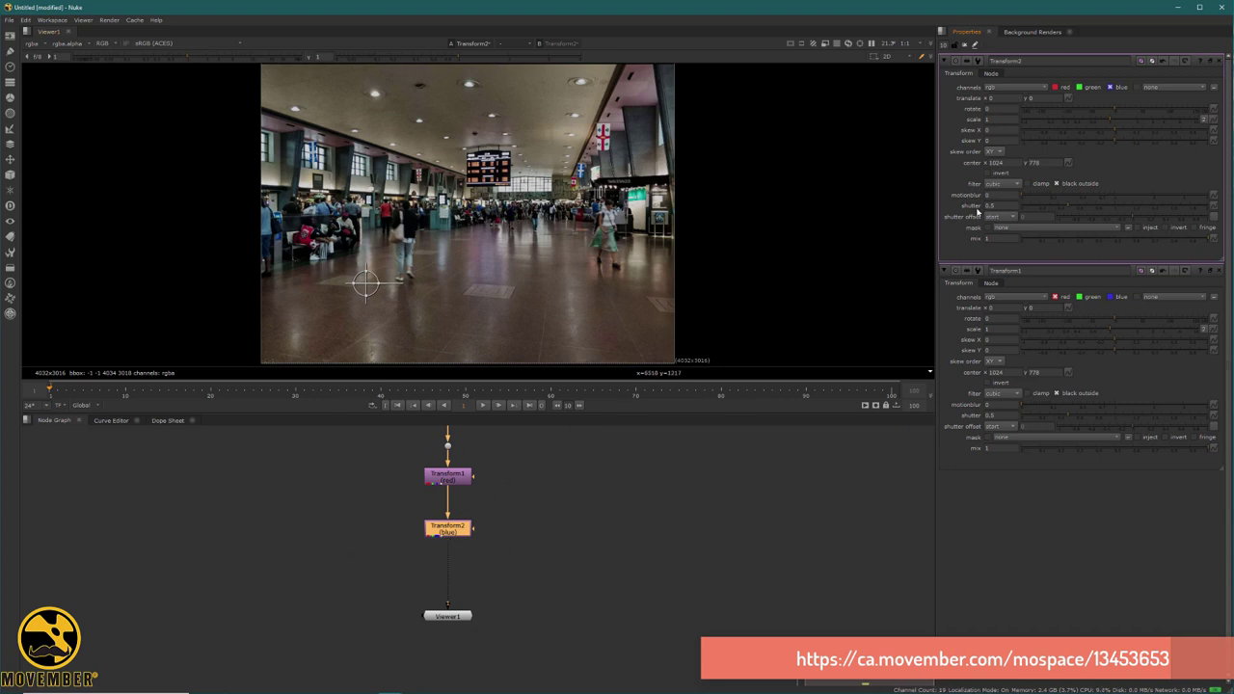
Rename the red-channel node as Transform_red and the blue-channel node as Transform_blue.
{"action": "left_click", "coordinate": [447, 476]}
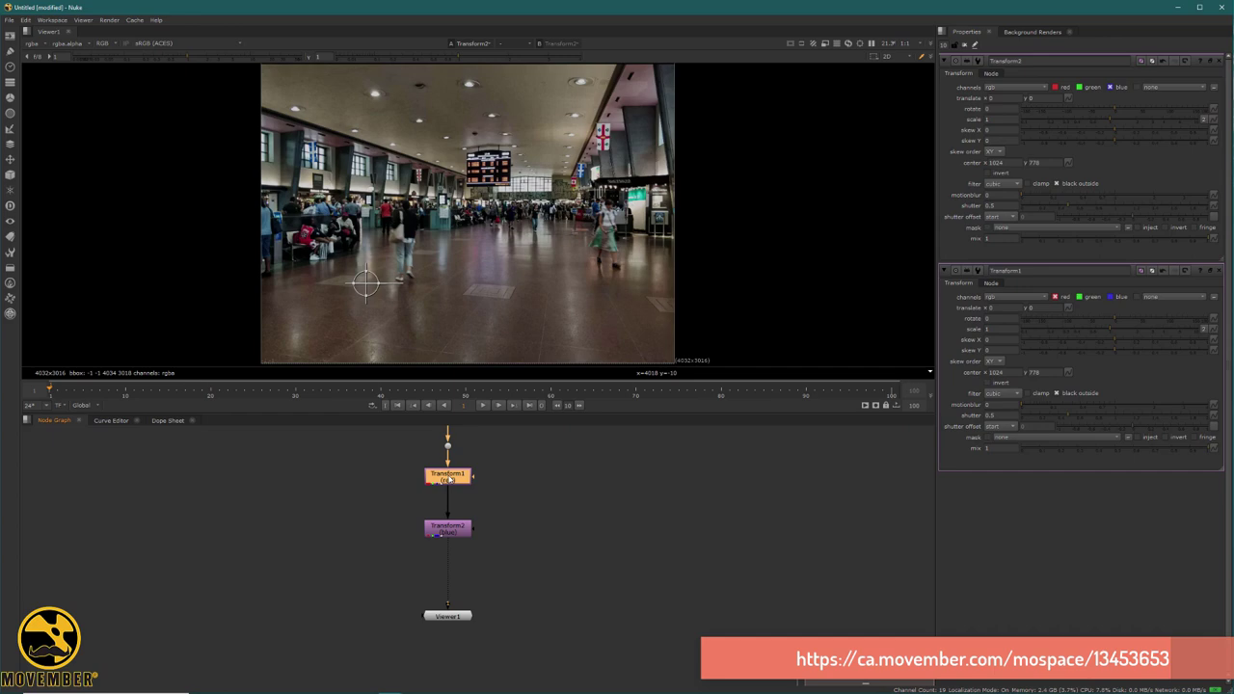
{"action": "left_click", "coordinate": [453, 532]}
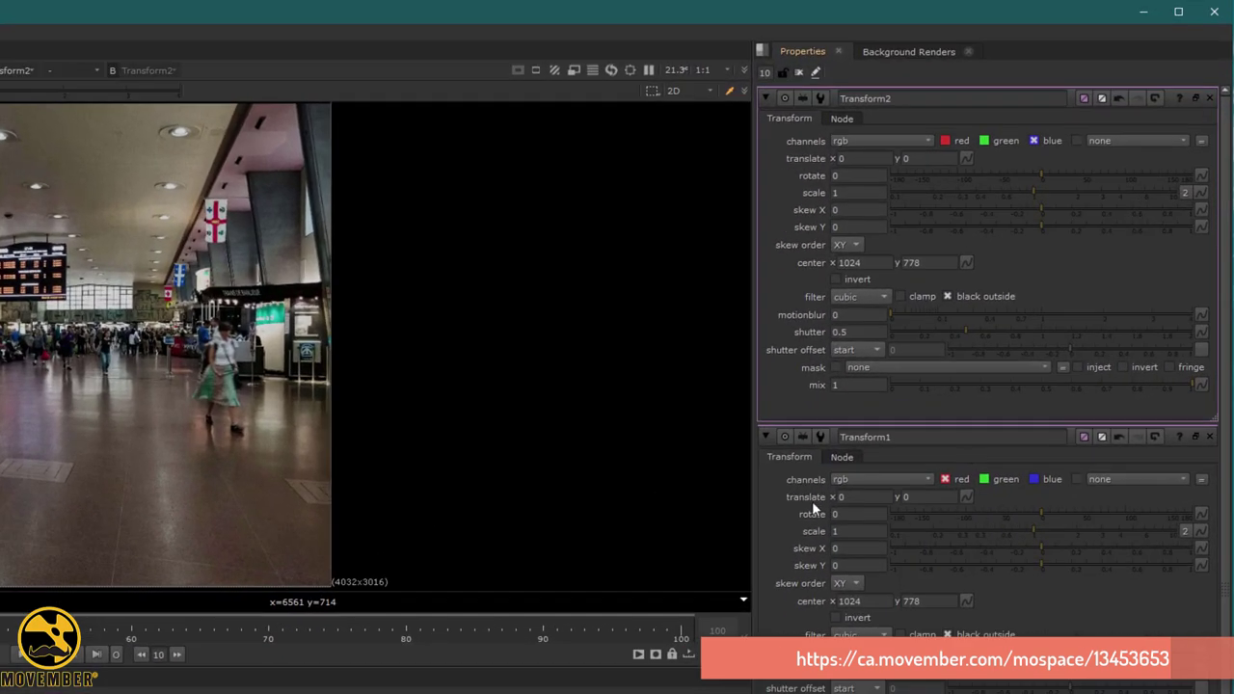
{"action": "left_click", "coordinate": [975, 440]}
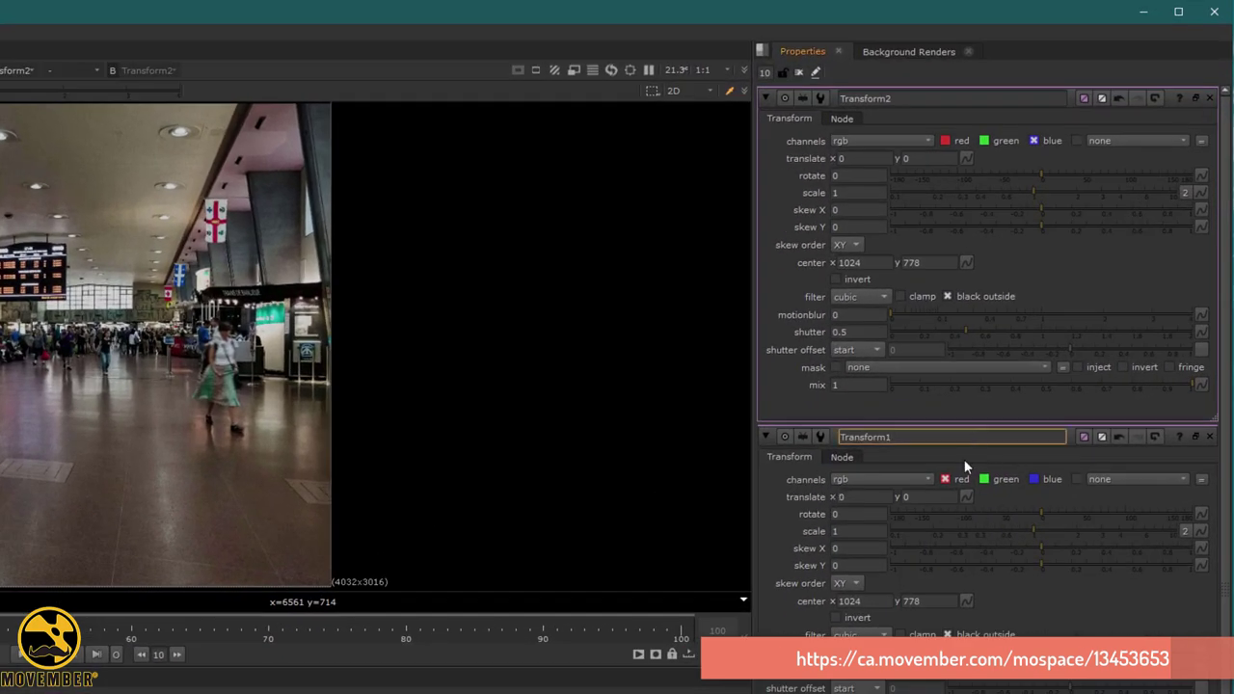
{"action": "key", "text": "BackSpace"}
{"action": "type", "text": "_red"}
{"action": "left_click", "coordinate": [917, 98]}
{"action": "type", "text": "_"}
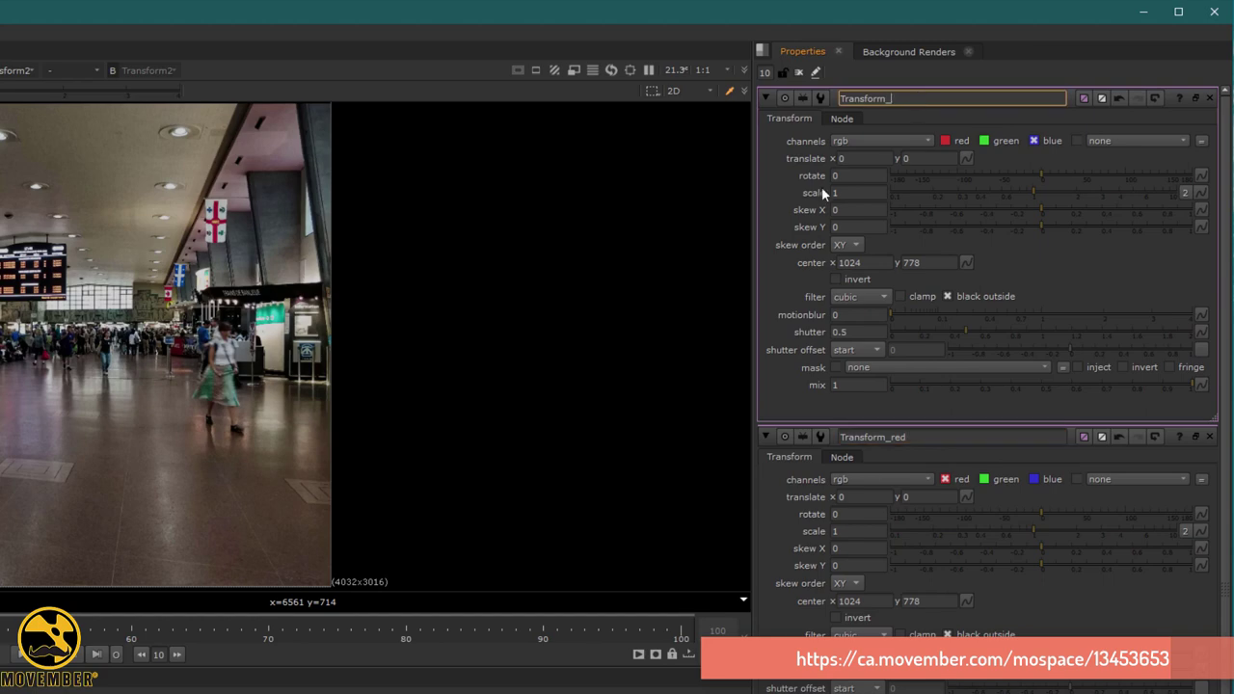
{"action": "type", "text": "blue"}
{"action": "key", "text": "Return"}
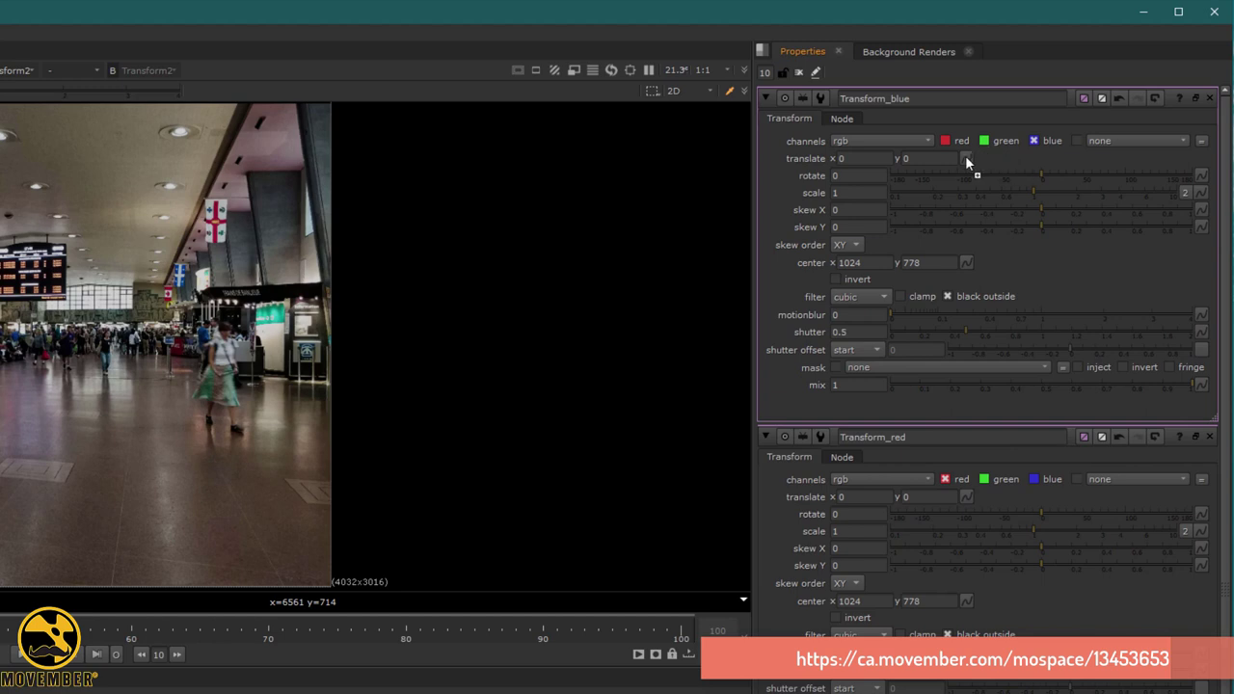
Link Transform_blue's translate to Transform_red's translate and multiply both the x and y expressions by -1.
{"action": "left_click_drag", "start_coordinate": [966, 157], "coordinate": [966, 156], "text": "ctrl"}
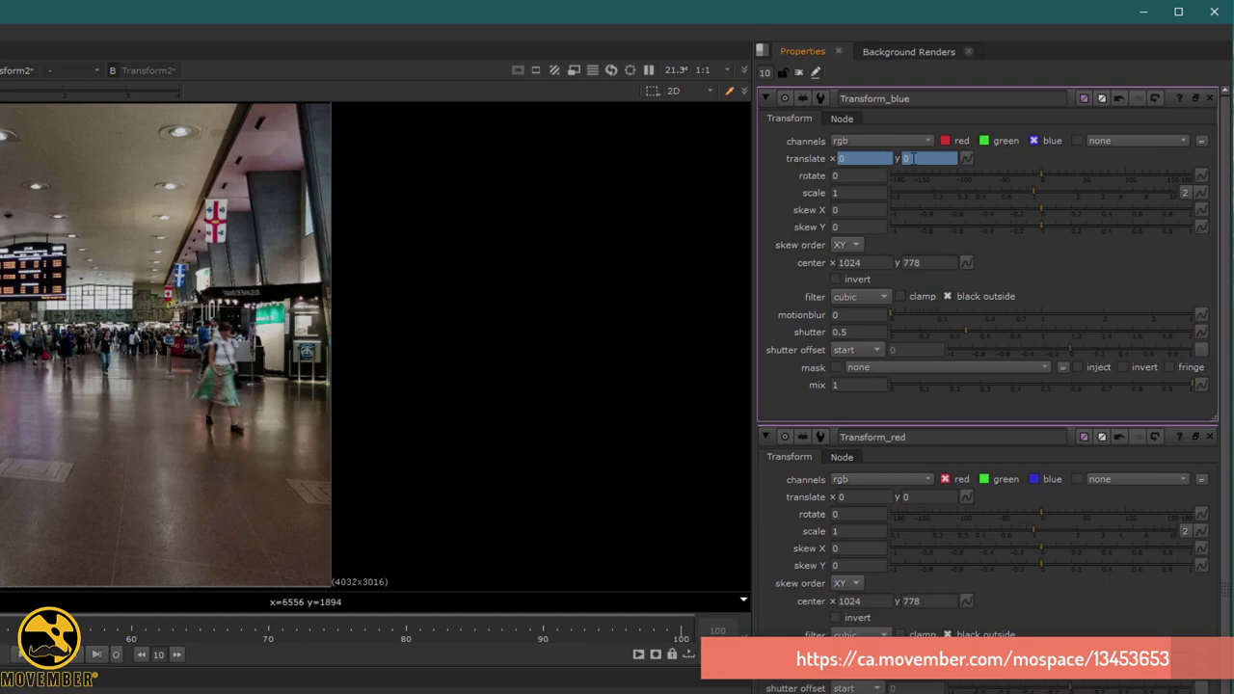
{"action": "left_click", "coordinate": [966, 158]}
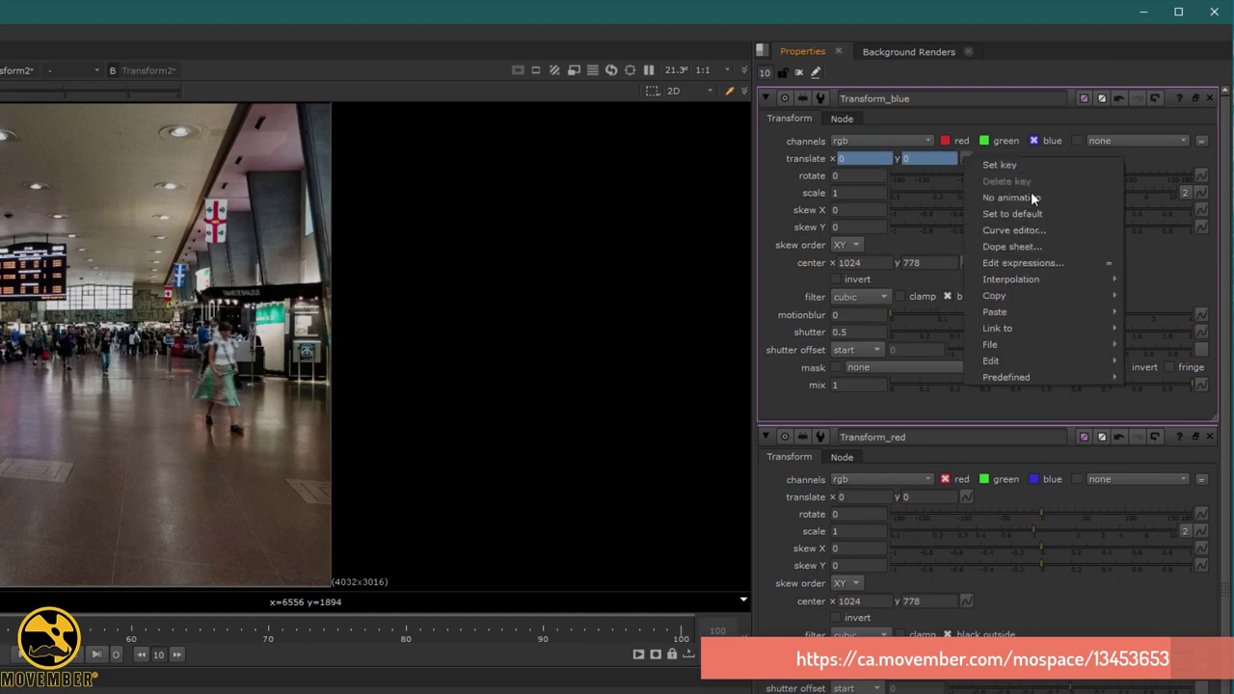
{"action": "left_click", "coordinate": [1059, 263]}
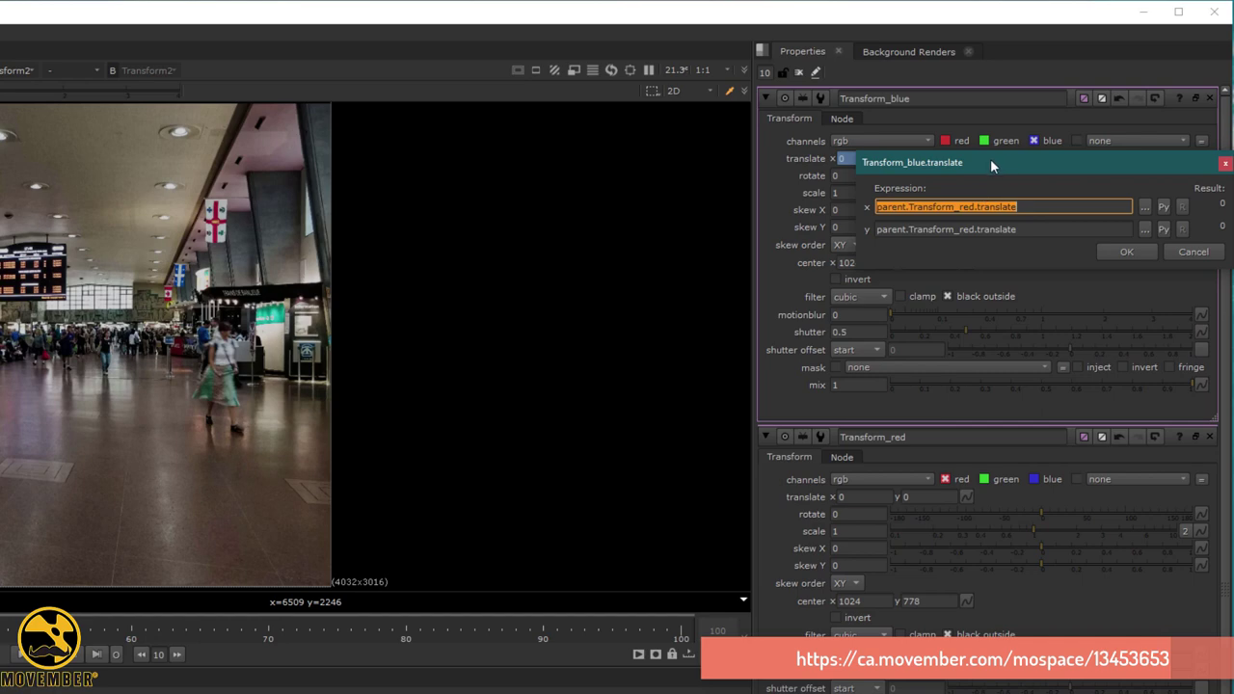
{"action": "left_click_drag", "start_coordinate": [990, 158], "coordinate": [0, 396]}
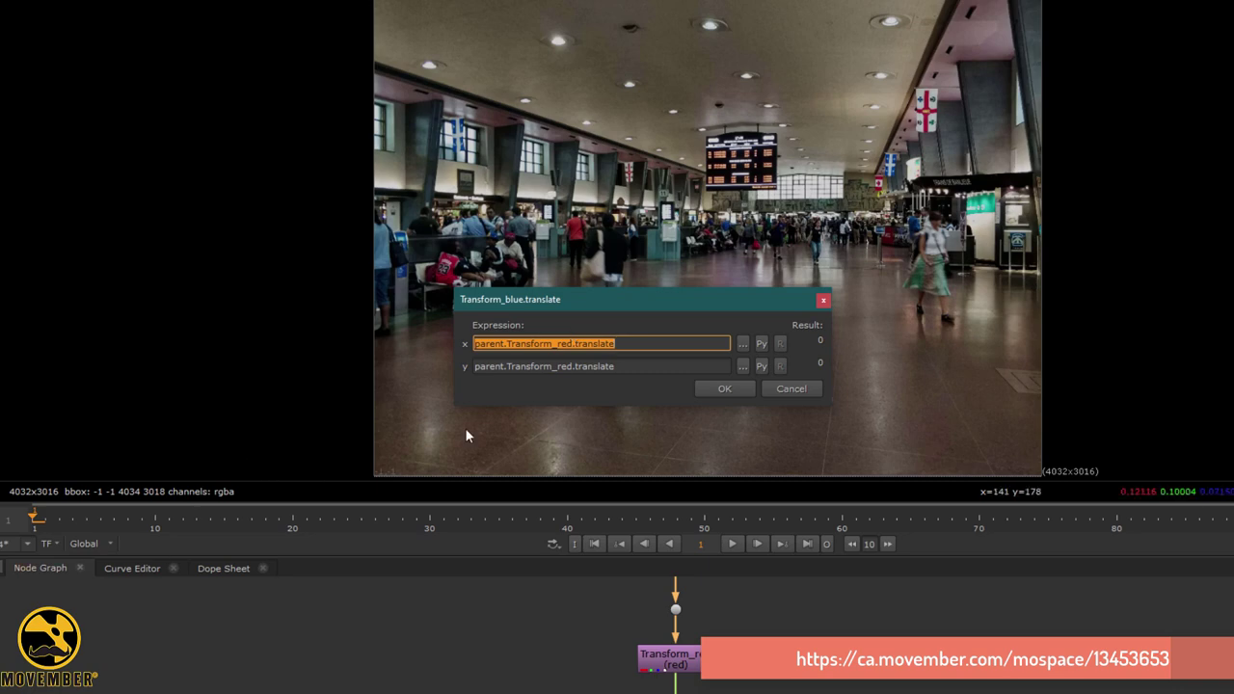
{"action": "left_click", "coordinate": [650, 342]}
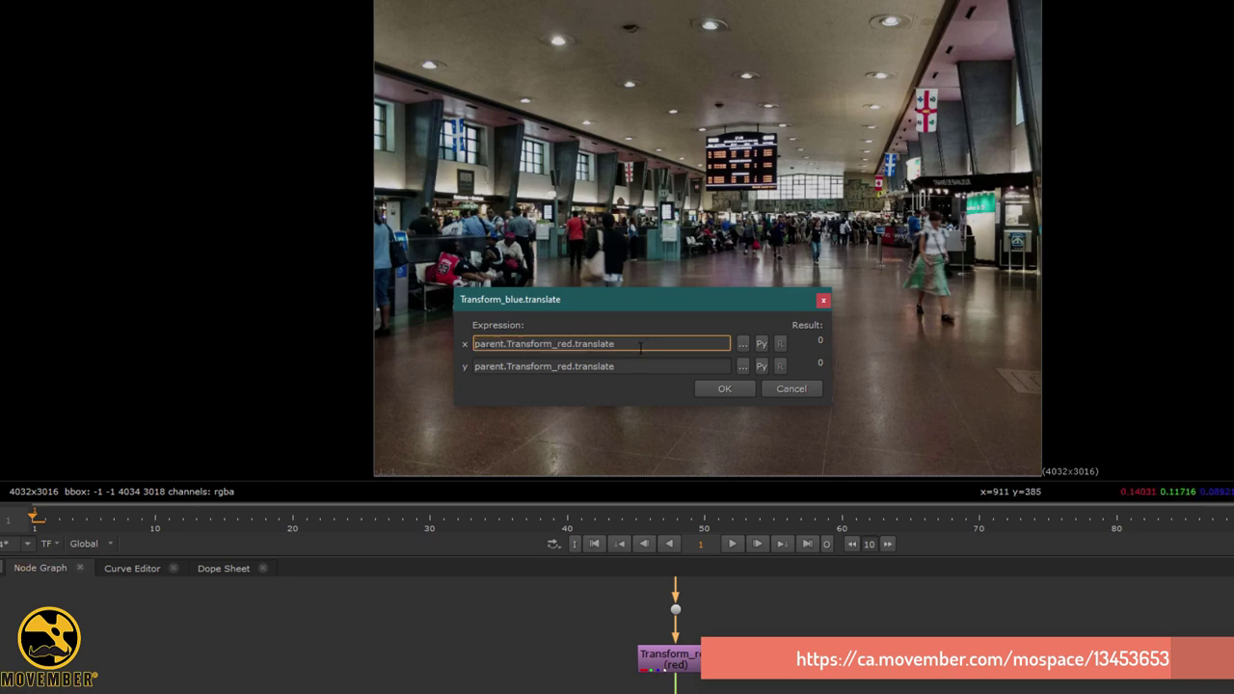
{"action": "type", "text": "*-1"}
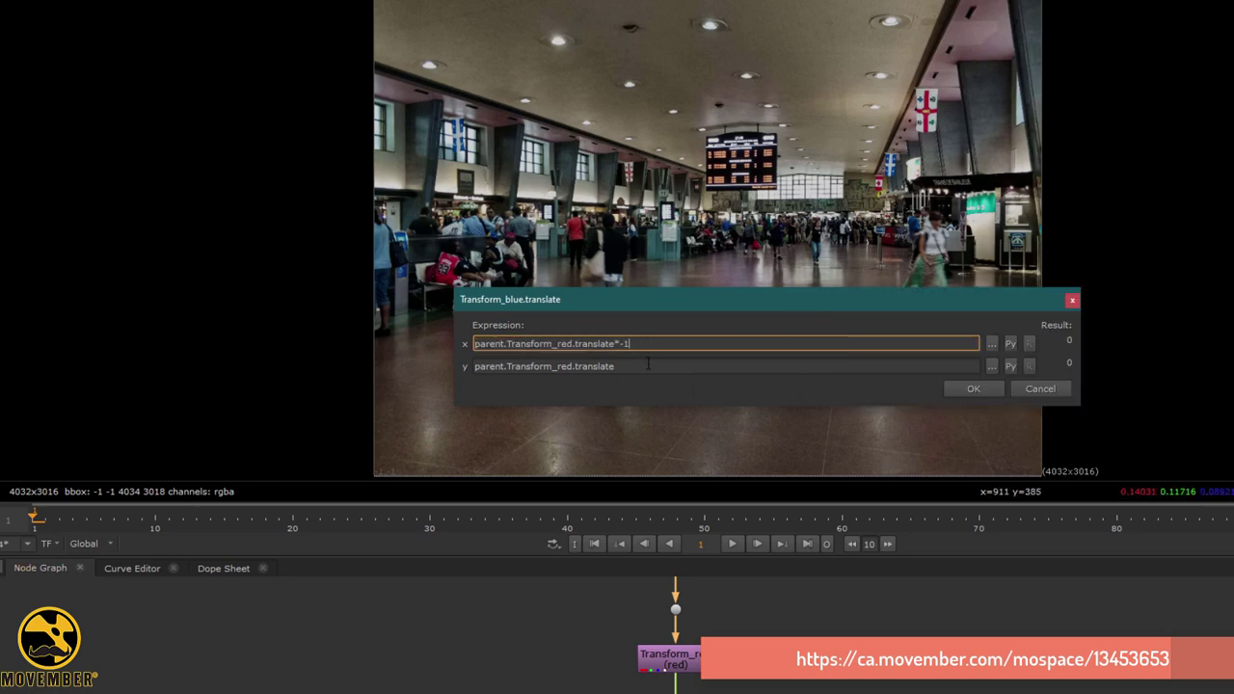
{"action": "left_click", "coordinate": [648, 364]}
{"action": "type", "text": "*1"}
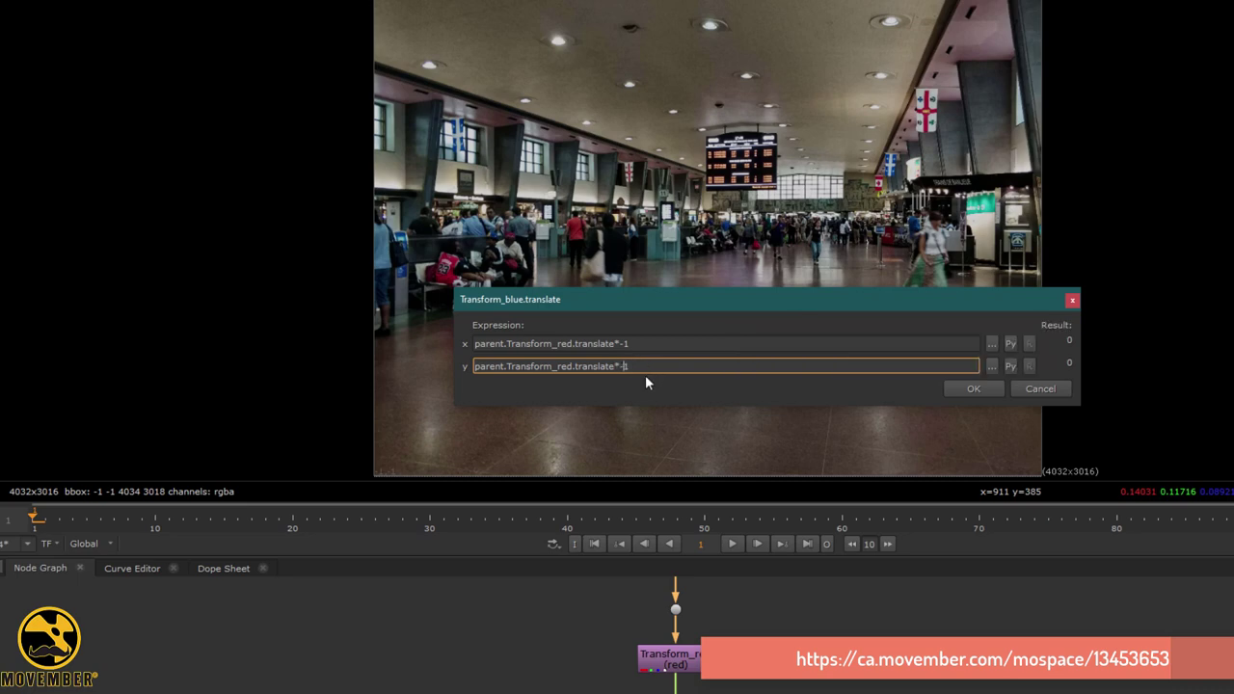
{"action": "left_click", "coordinate": [975, 388]}
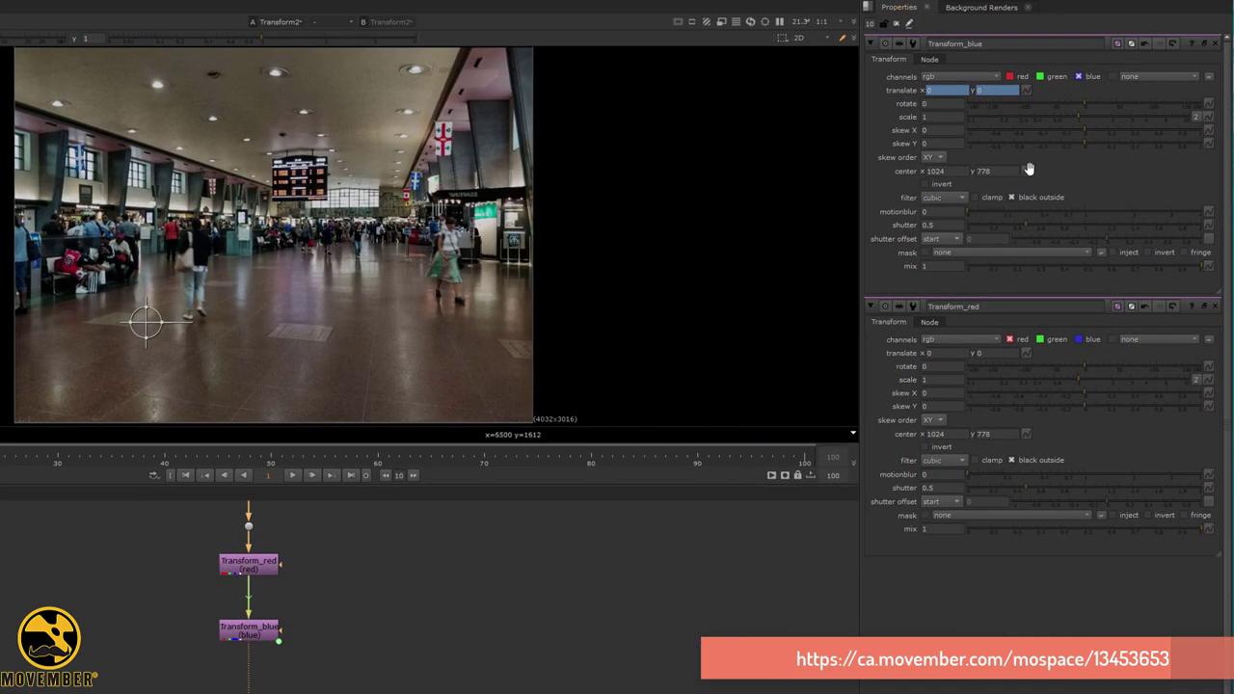
Reset the center of both Transform_blue and Transform_red to default.
{"action": "left_click", "coordinate": [1027, 171]}
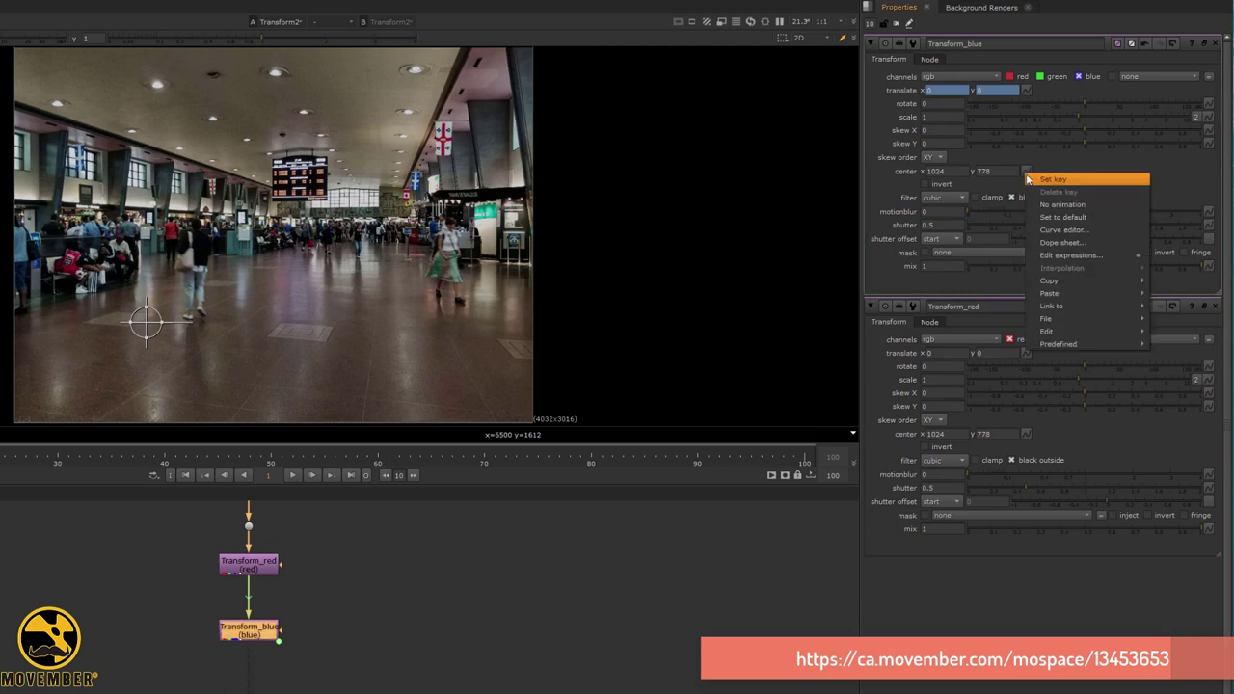
{"action": "left_click", "coordinate": [1084, 219]}
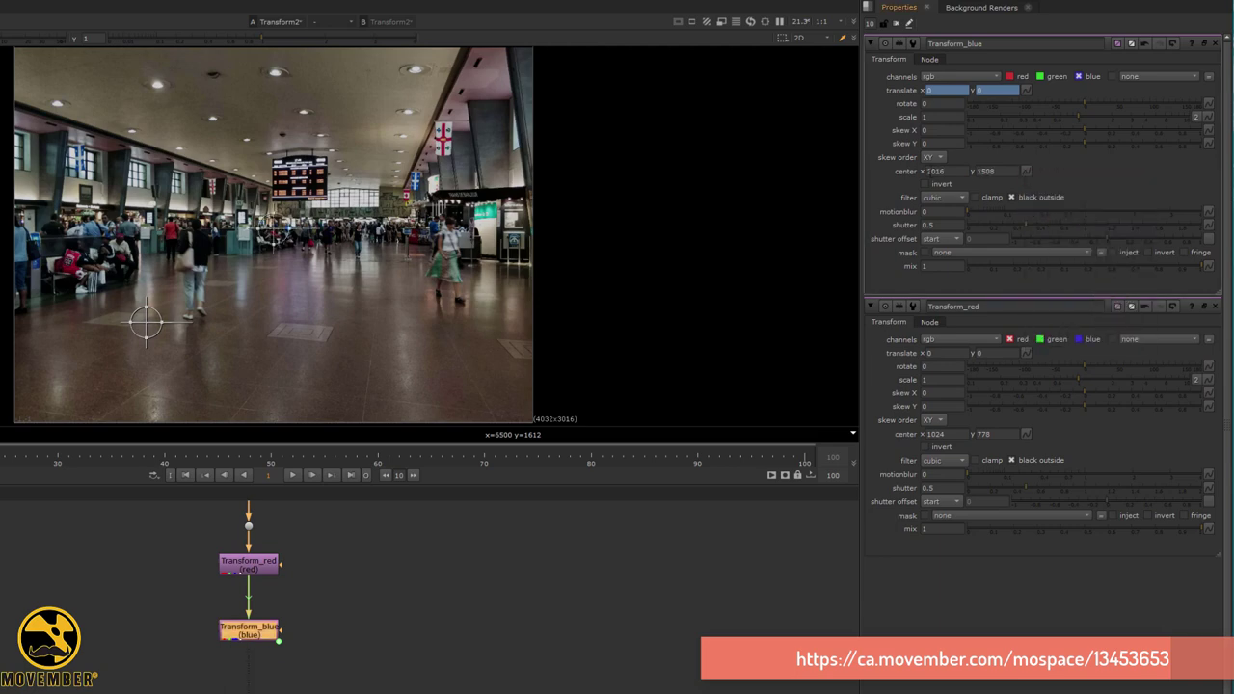
{"action": "left_click", "coordinate": [1025, 434]}
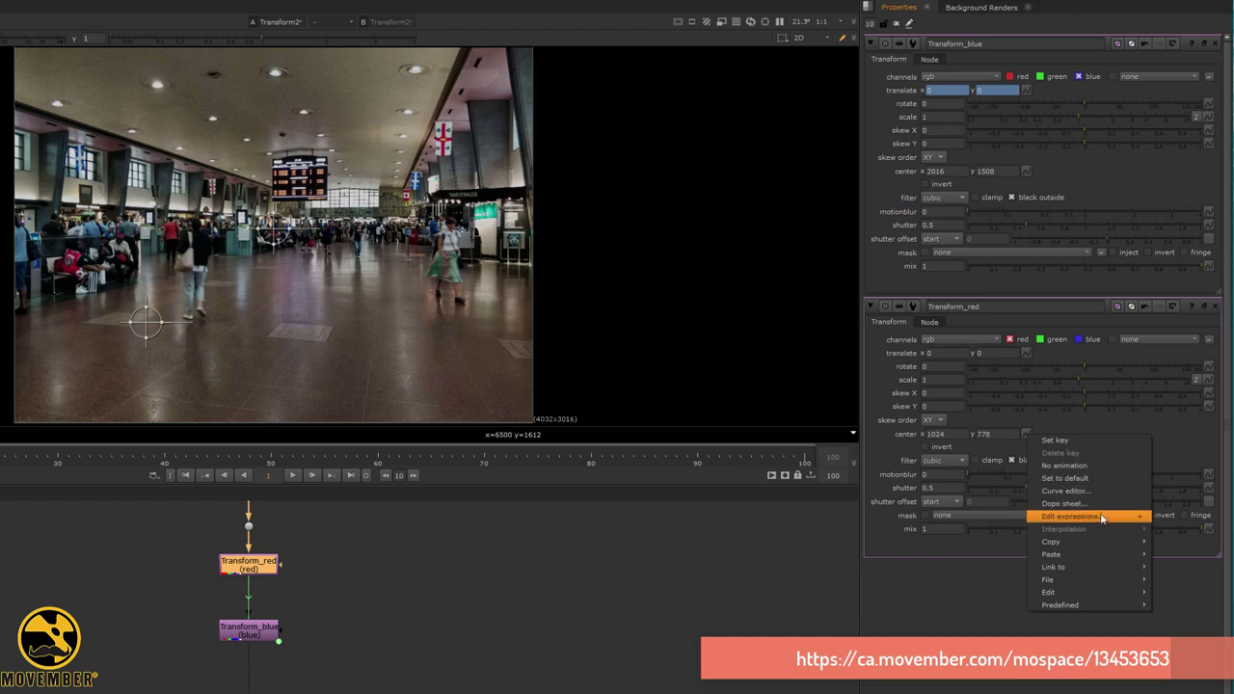
{"action": "left_click", "coordinate": [1066, 478]}
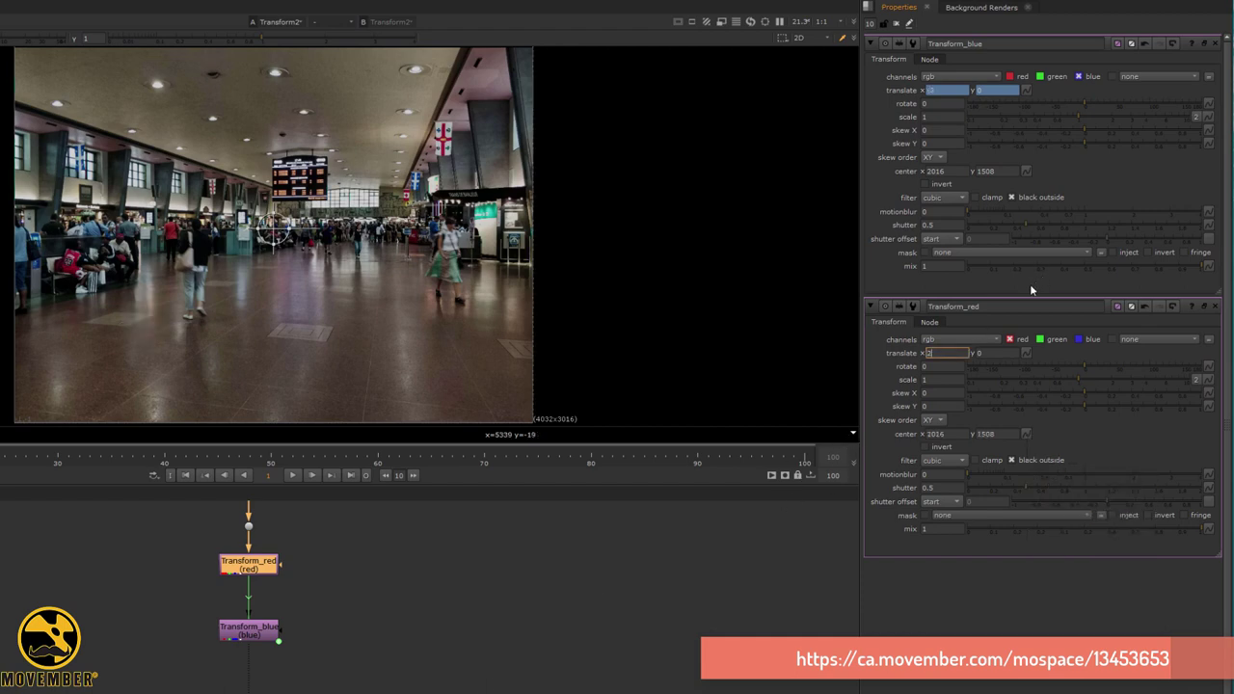
Try positive and negative x translations on Transform_red against the station windows, ending at an x translate of 4.
{"action": "scroll", "coordinate": [150, 186], "scroll_direction": "up", "scroll_amount": 5}
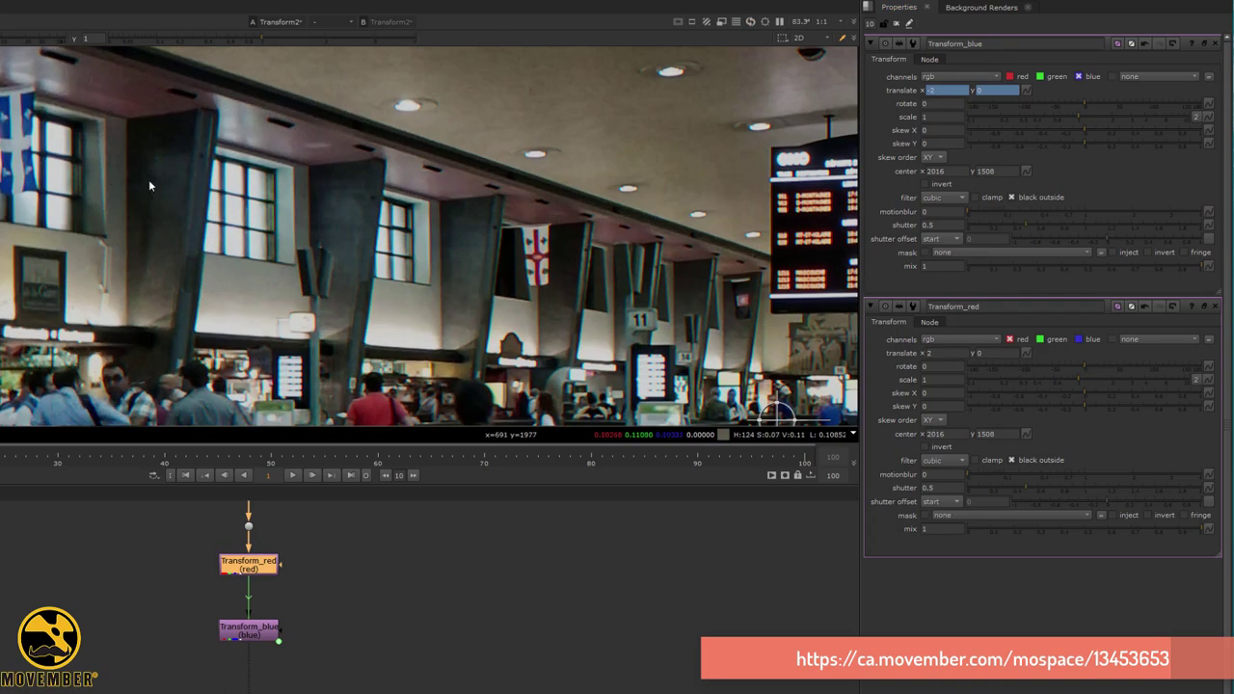
{"action": "scroll", "coordinate": [116, 179], "scroll_direction": "up", "scroll_amount": 2}
{"action": "middle_click_drag", "start_coordinate": [101, 175], "coordinate": [279, 185]}
{"action": "left_click", "coordinate": [299, 560]}
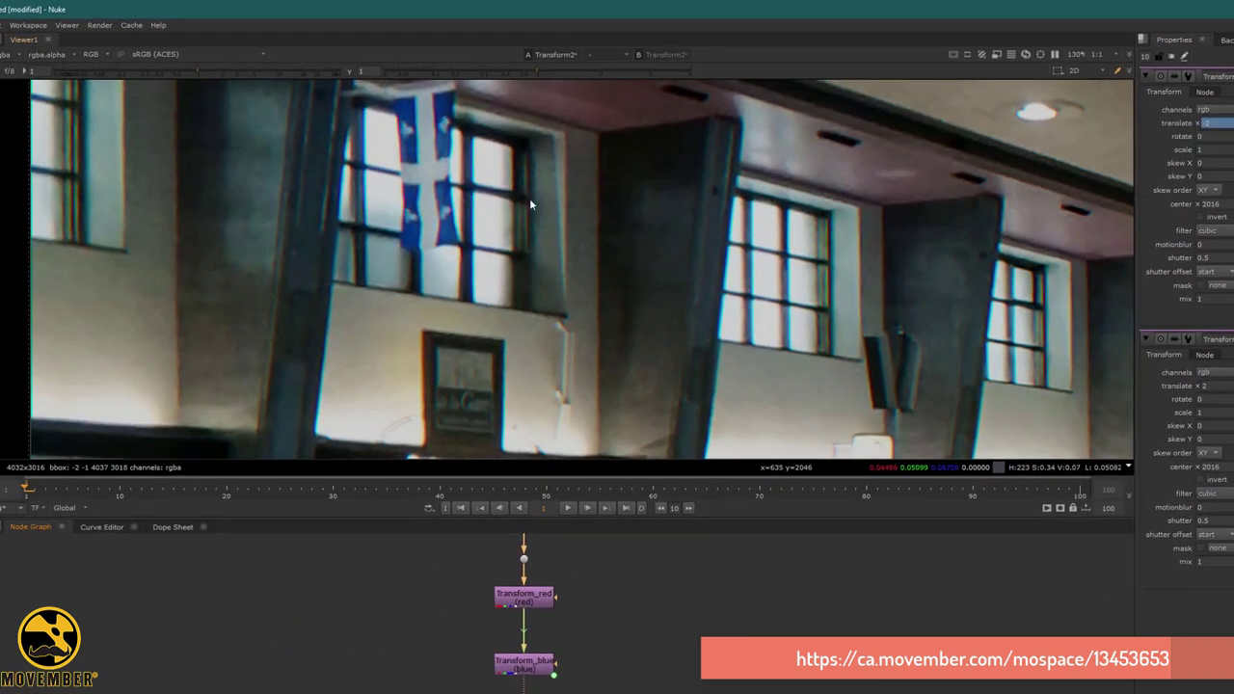
{"action": "left_click", "coordinate": [1203, 393]}
{"action": "left_click", "coordinate": [1206, 387]}
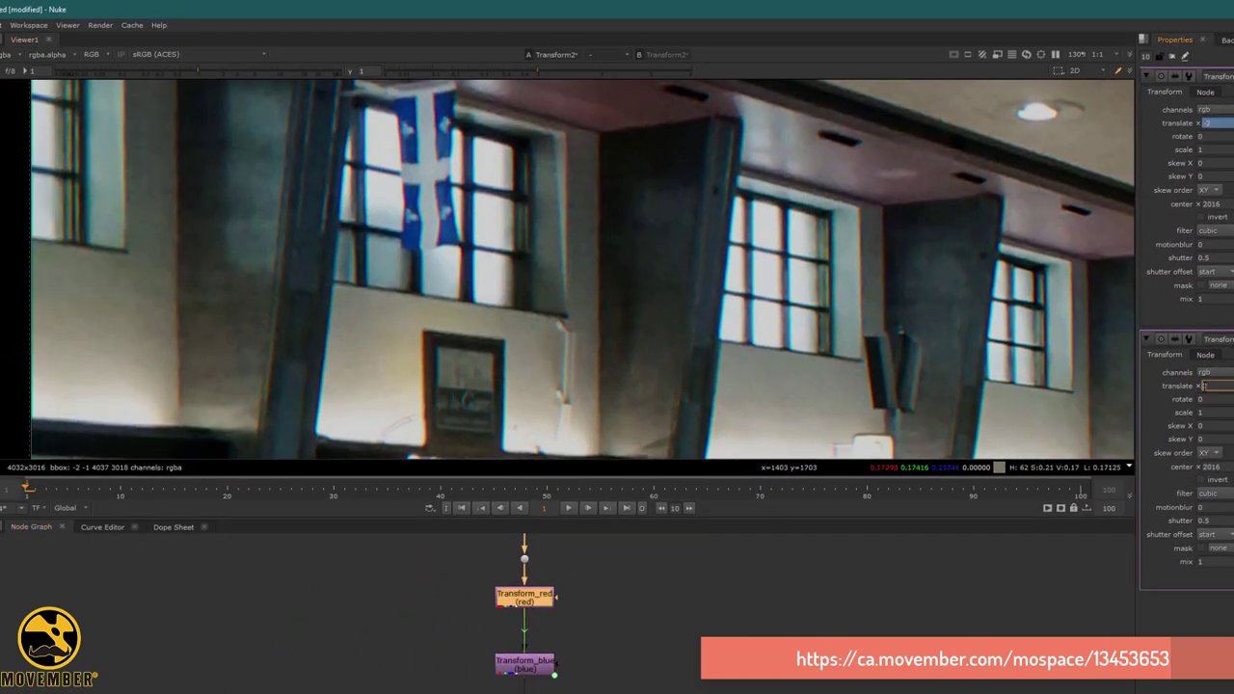
{"action": "key", "text": "Up"}
{"action": "key", "text": "Up"}
{"action": "key", "text": "Up"}
{"action": "key", "text": "Up"}
{"action": "key", "text": "Up"}
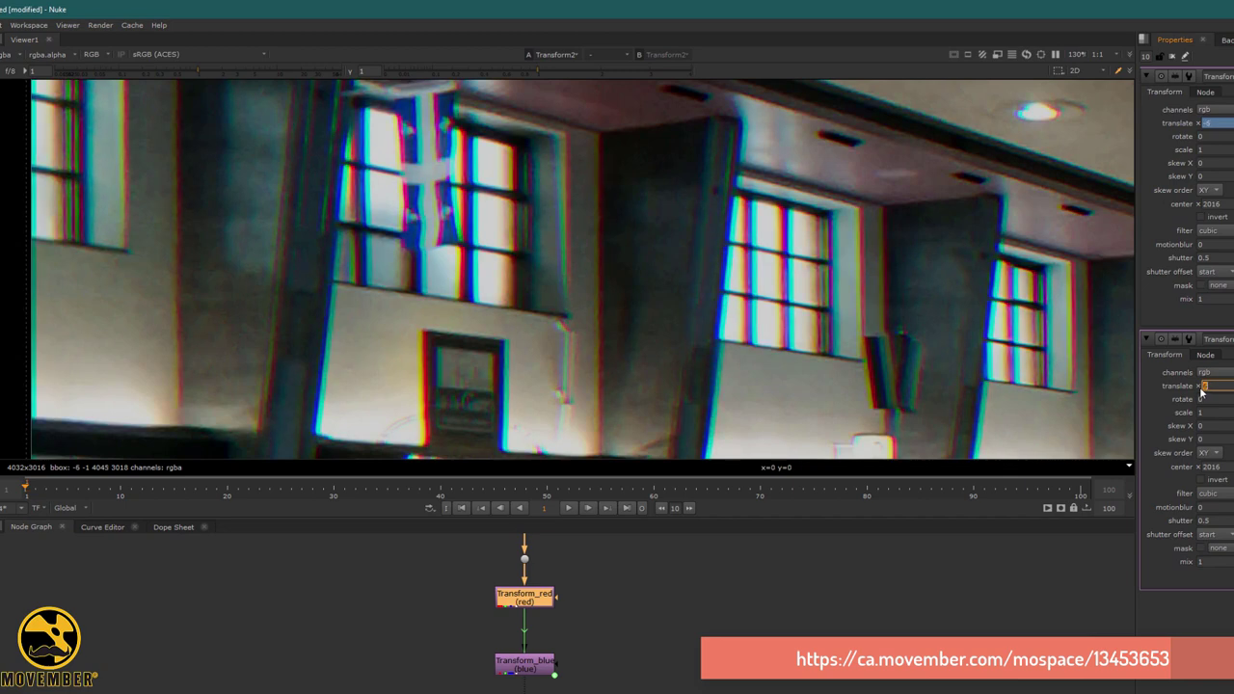
{"action": "key", "text": "Down"}
{"action": "key", "text": "Down"}
{"action": "key", "text": "Down"}
{"action": "key", "text": "Down"}
{"action": "key", "text": "Down"}
{"action": "key", "text": "Down"}
{"action": "key", "text": "Up"}
{"action": "key", "text": "Up"}
{"action": "key", "text": "Up"}
{"action": "key", "text": "Up"}
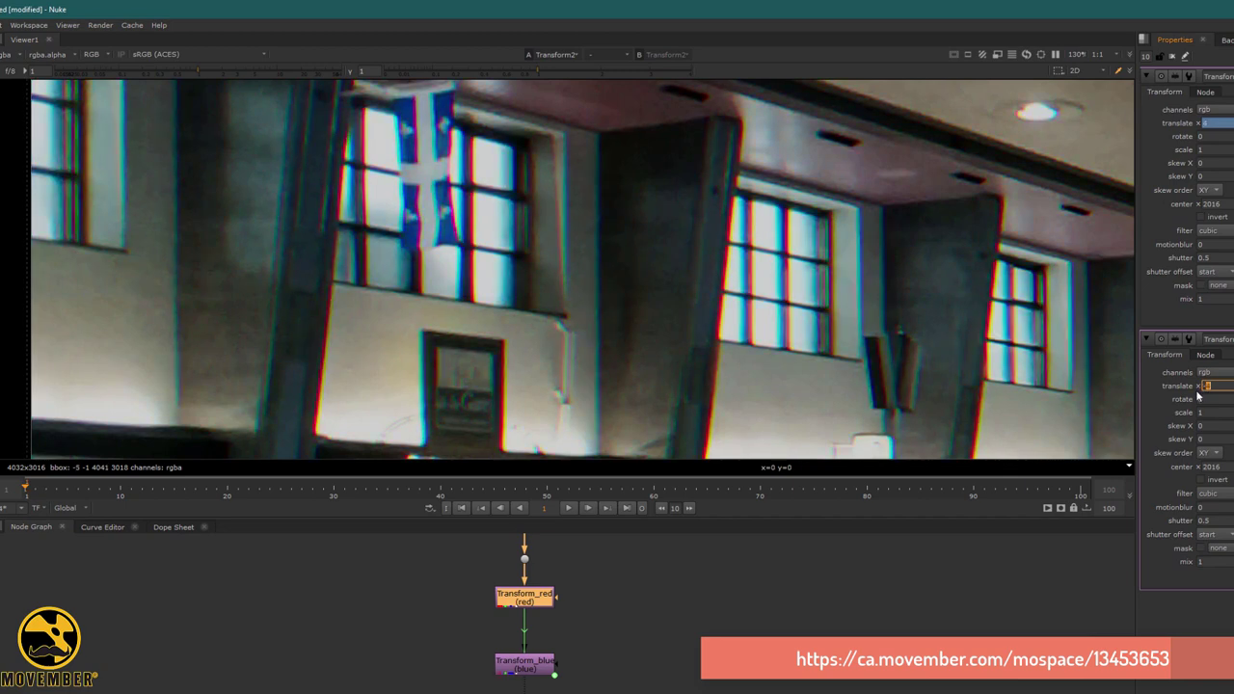
{"action": "key", "text": "Down"}
{"action": "key", "text": "Down"}
{"action": "key", "text": "Up"}
{"action": "key", "text": "Up"}
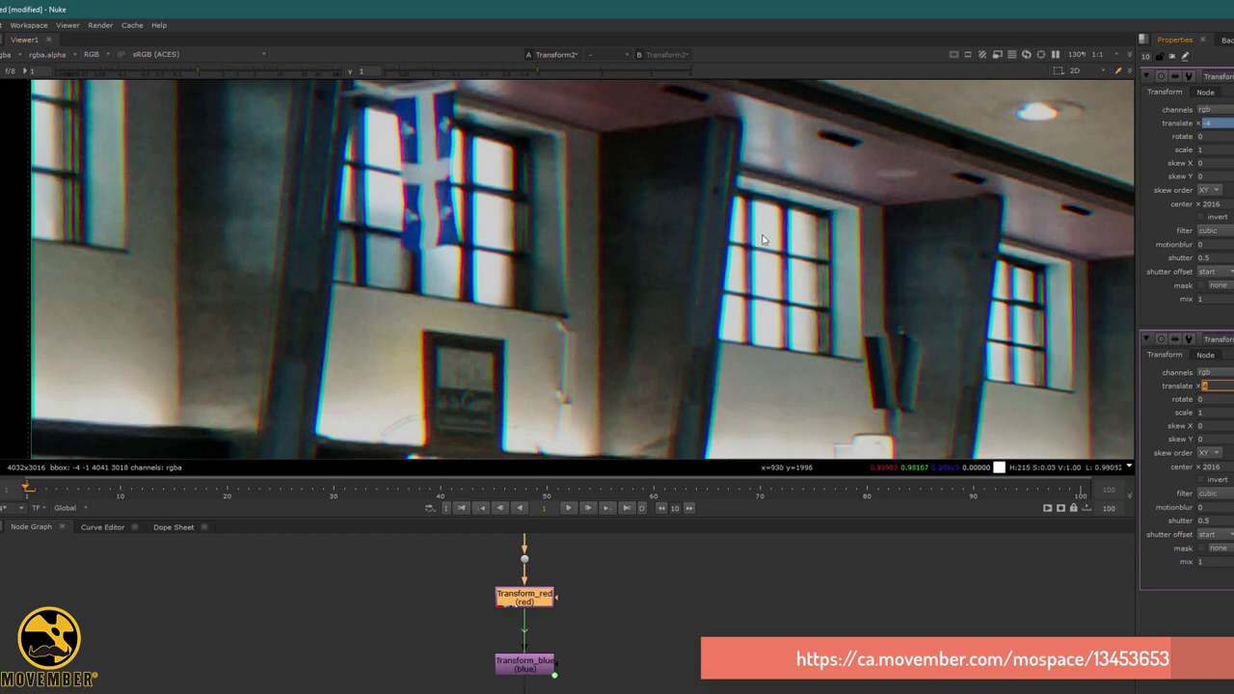
Examine the colour fringing on the window edges up close and across the station hall.
{"action": "scroll", "coordinate": [760, 241], "scroll_direction": "up", "scroll_amount": 4}
{"action": "middle_click_drag", "start_coordinate": [828, 259], "coordinate": [669, 220]}
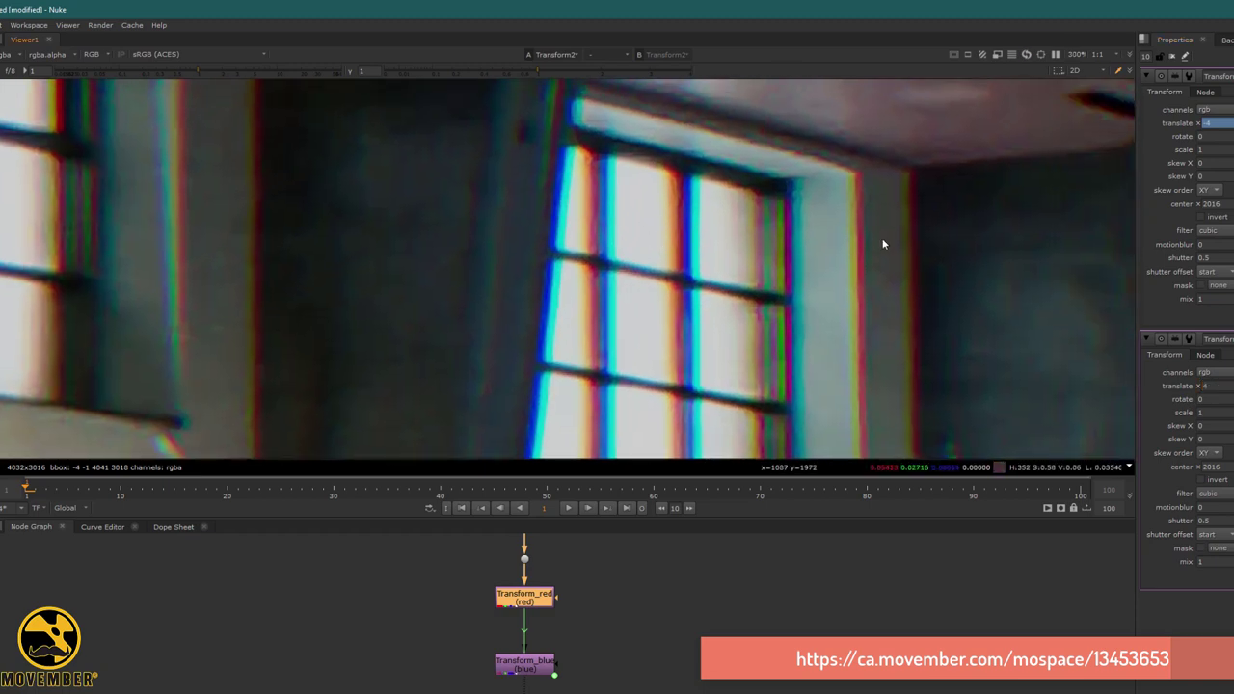
{"action": "middle_click_drag", "start_coordinate": [364, 215], "coordinate": [567, 254]}
{"action": "scroll", "coordinate": [567, 253], "scroll_direction": "down", "scroll_amount": 6}
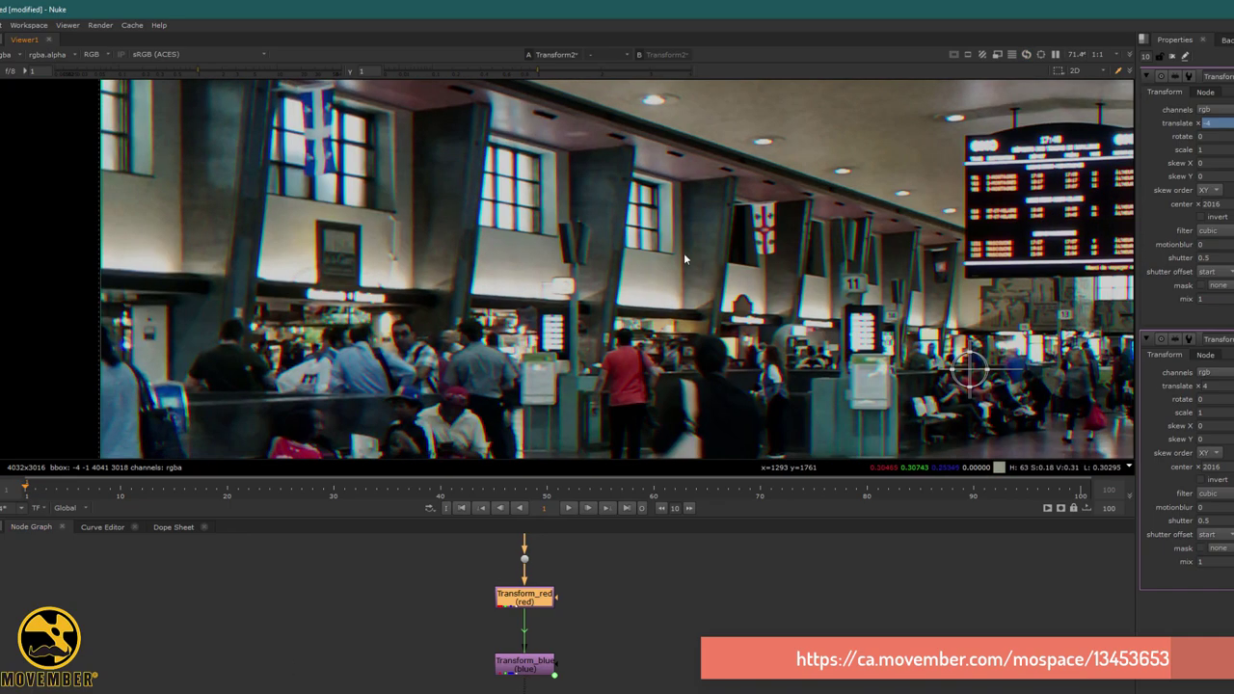
Reset Transform_red's x translate to 0.
{"action": "middle_click_drag", "start_coordinate": [684, 258], "coordinate": [337, 253]}
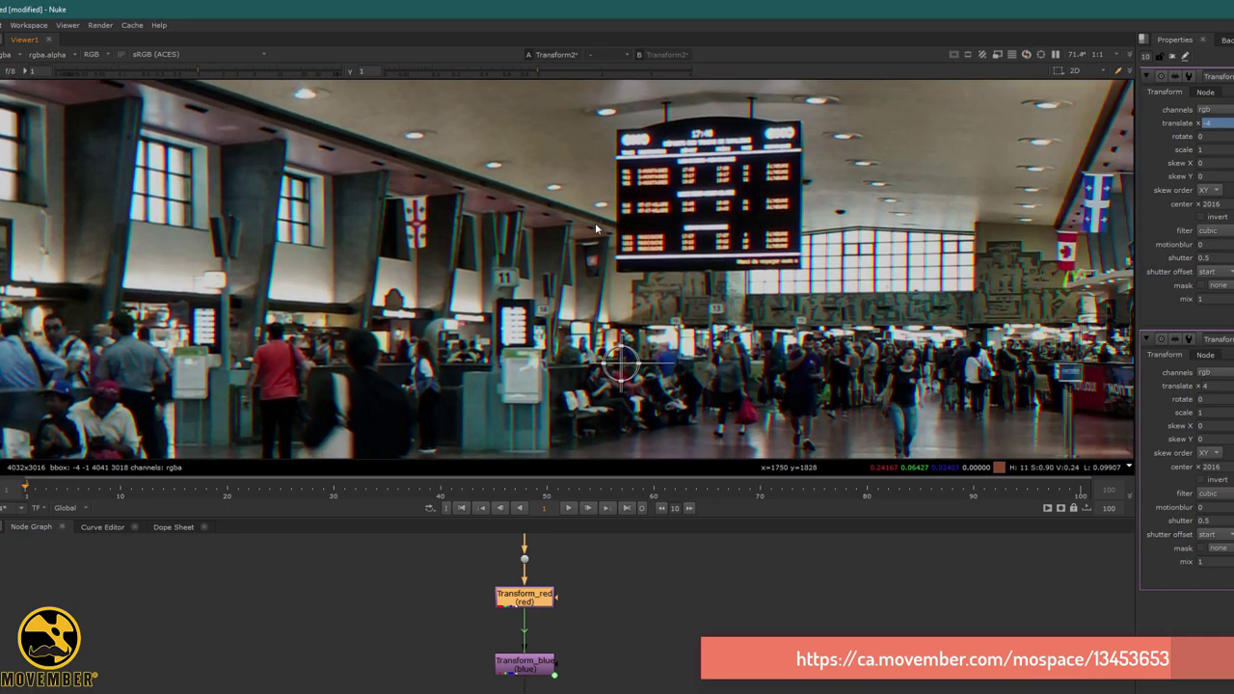
{"action": "middle_click_drag", "start_coordinate": [723, 186], "coordinate": [685, 280]}
{"action": "scroll", "coordinate": [684, 280], "scroll_direction": "up", "scroll_amount": 3}
{"action": "middle_click_drag", "start_coordinate": [700, 231], "coordinate": [689, 290]}
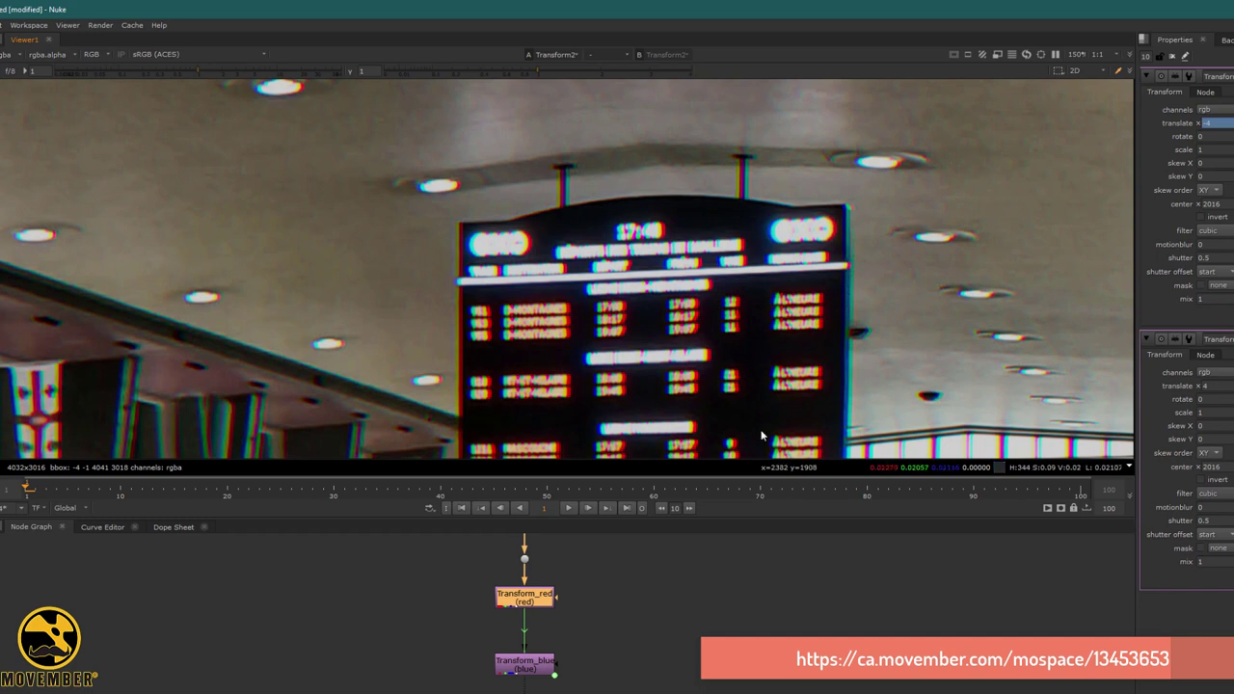
{"action": "left_click", "coordinate": [1226, 385]}
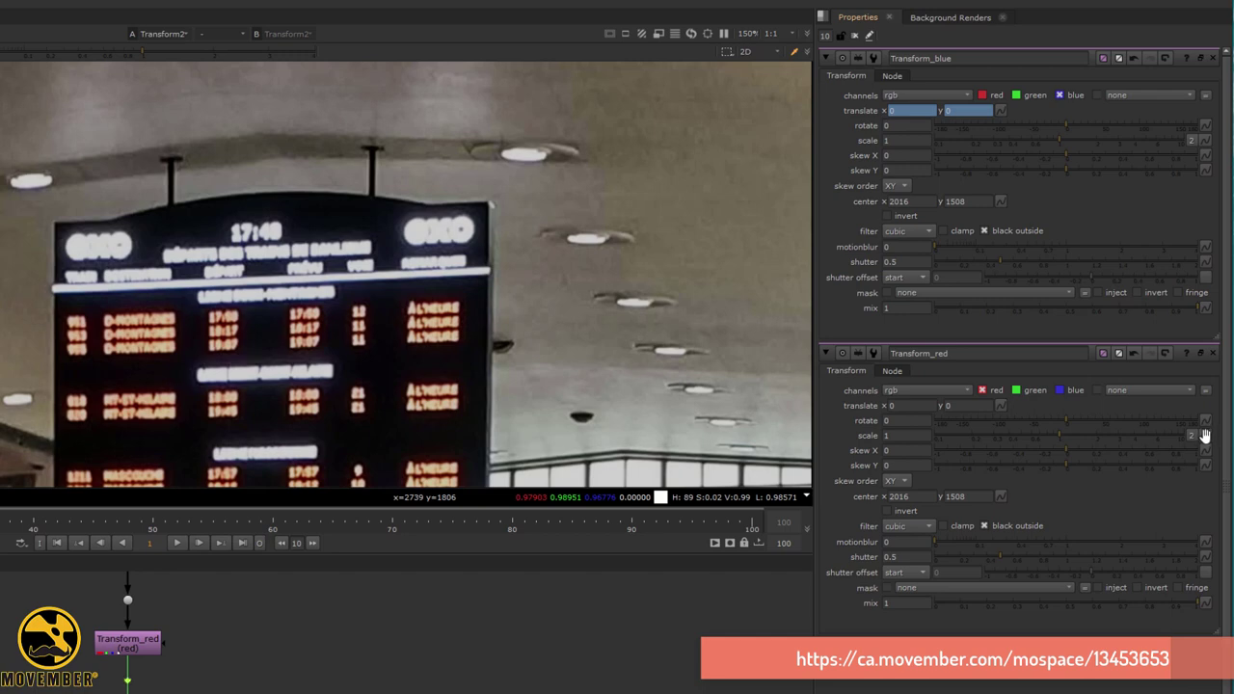
Link Transform_blue's scale to Transform_red's scale and invert it with the expression 1/parent.Transform_red.scale.
{"action": "left_click", "coordinate": [1207, 141]}
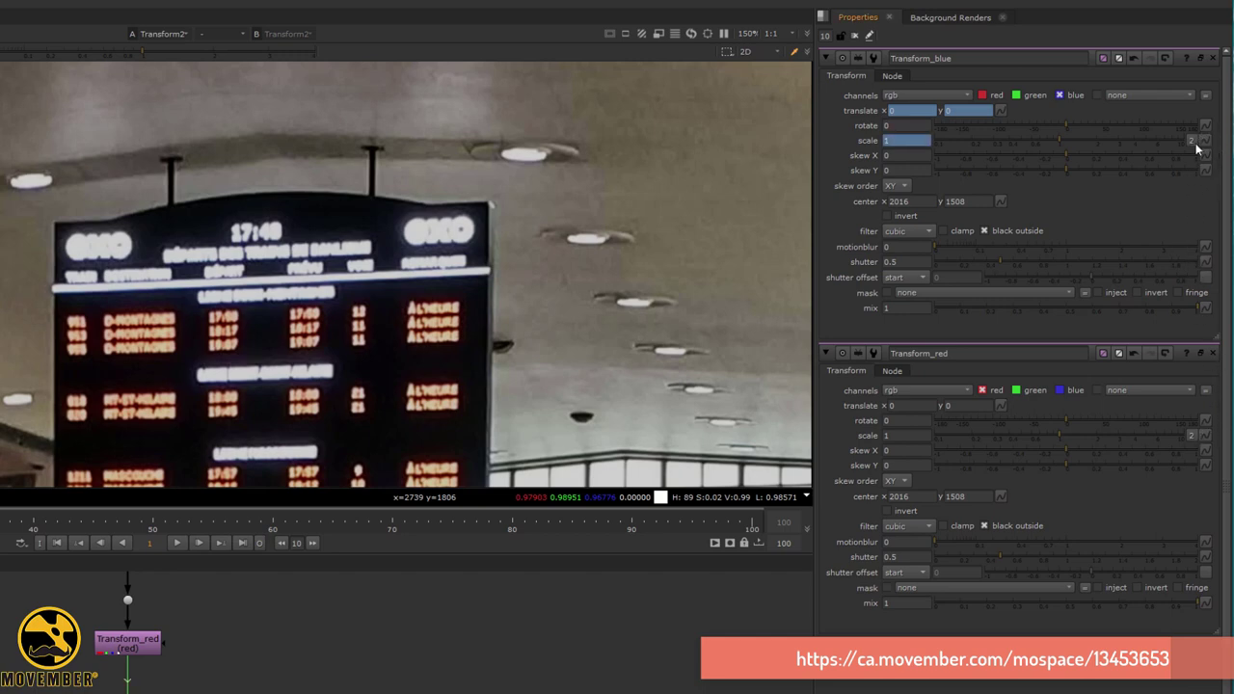
{"action": "left_click", "coordinate": [910, 141]}
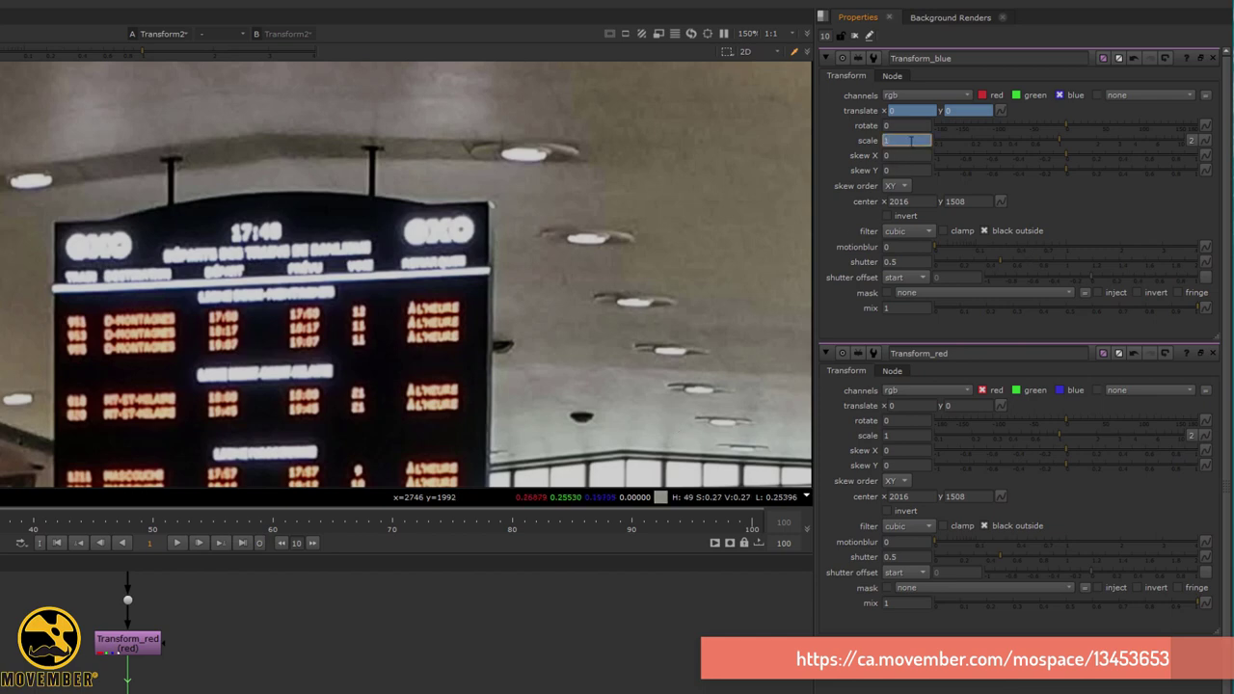
{"action": "key", "text": "="}
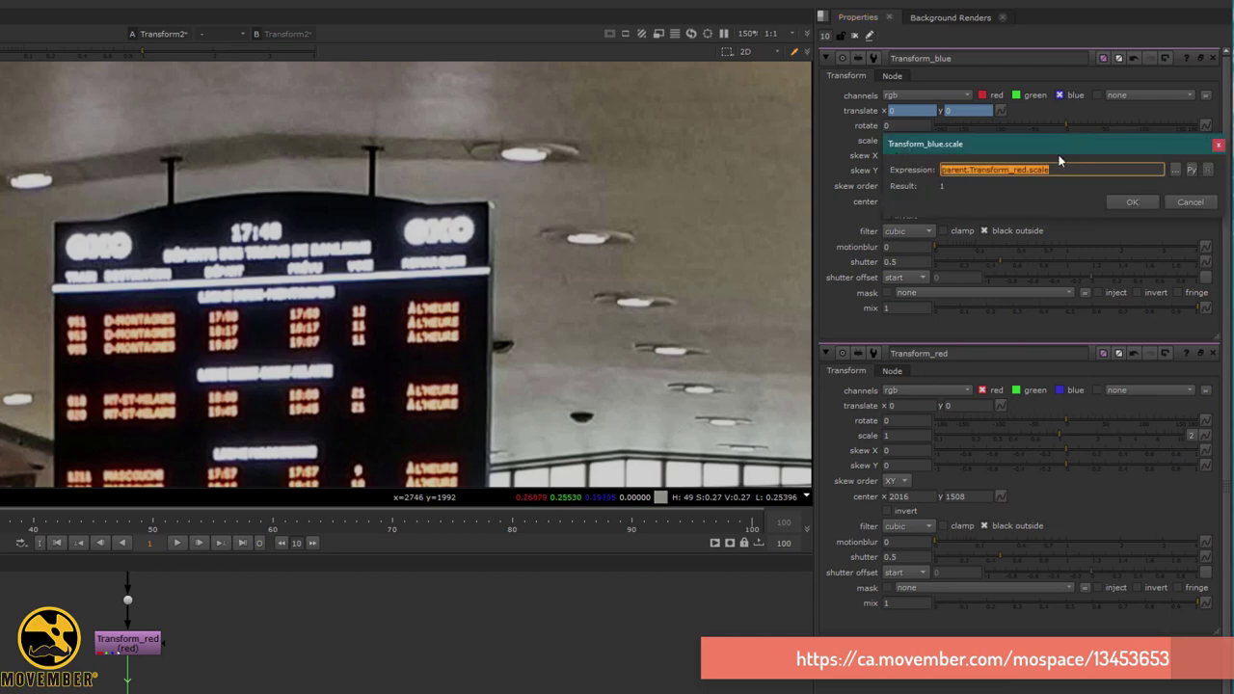
{"action": "left_click_drag", "start_coordinate": [1058, 157], "coordinate": [194, 300]}
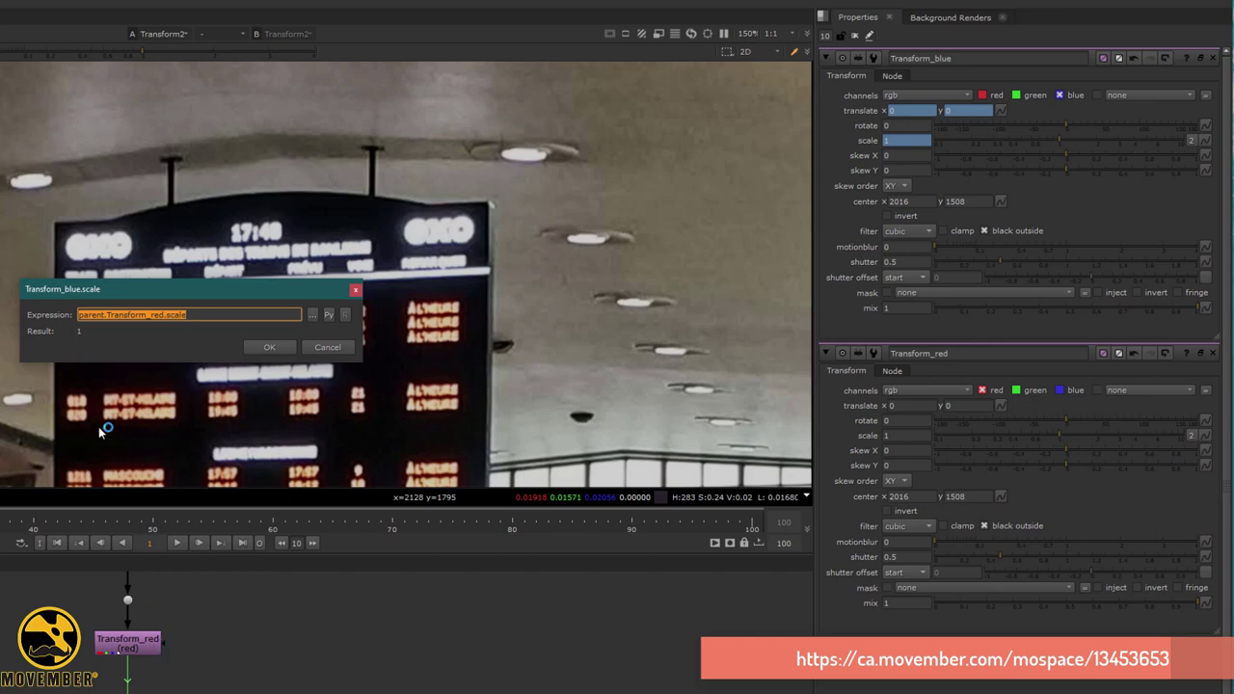
{"action": "left_click", "coordinate": [189, 314]}
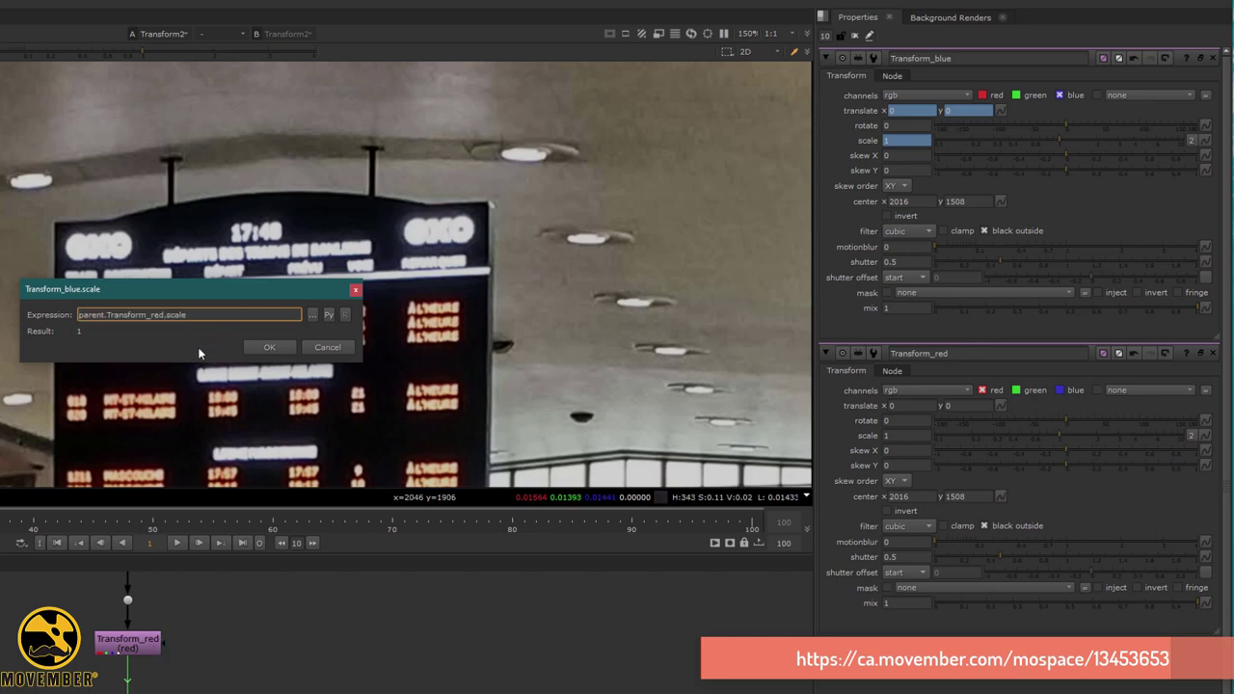
{"action": "key", "text": "Home"}
{"action": "type", "text": "1/"}
{"action": "left_click", "coordinate": [276, 347]}
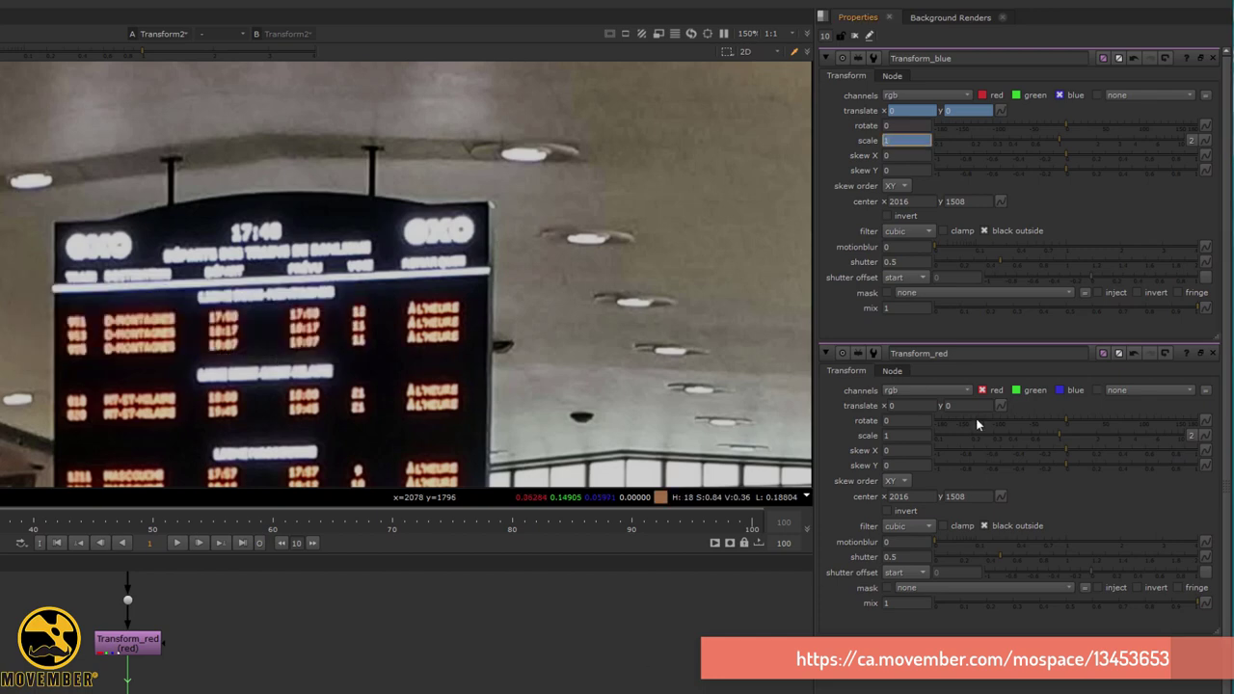
Try Transform_red's scale alternately at 1 and 1.1 to compare the channel separation.
{"action": "left_click", "coordinate": [914, 436]}
{"action": "key", "text": "Up"}
{"action": "key", "text": "Down"}
{"action": "key", "text": "Up"}
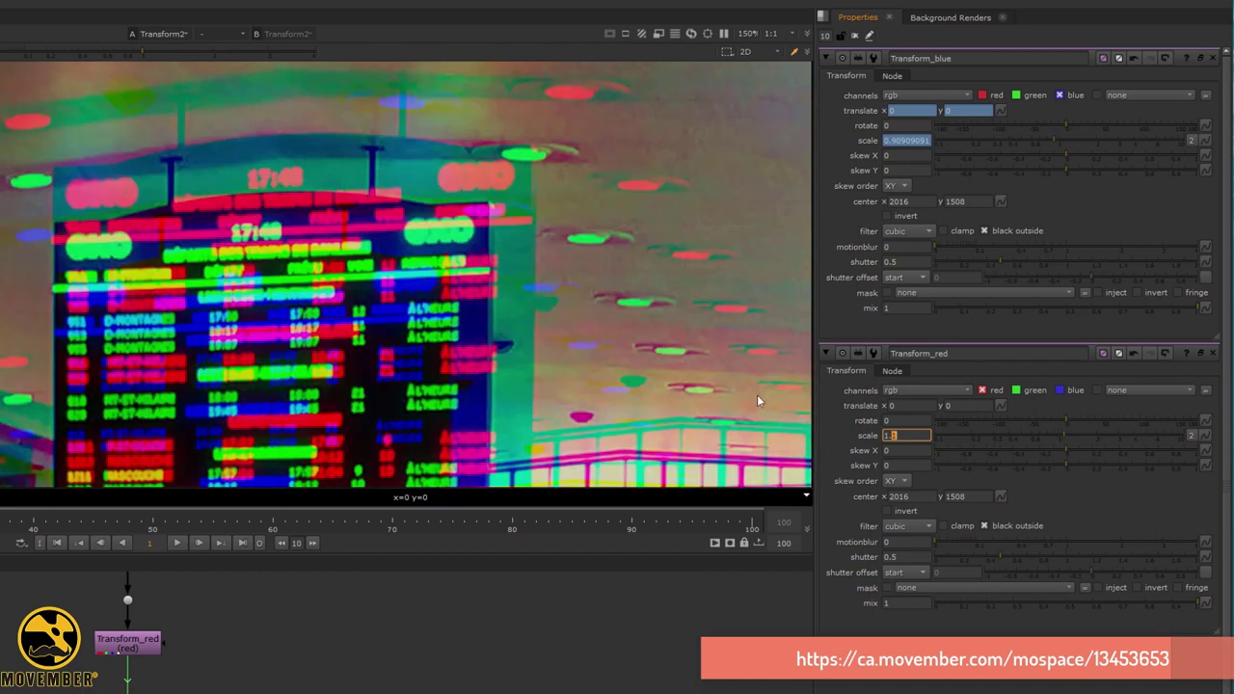
{"action": "key", "text": "Down"}
{"action": "key", "text": "Up"}
{"action": "key", "text": "Down"}
{"action": "key", "text": "Up"}
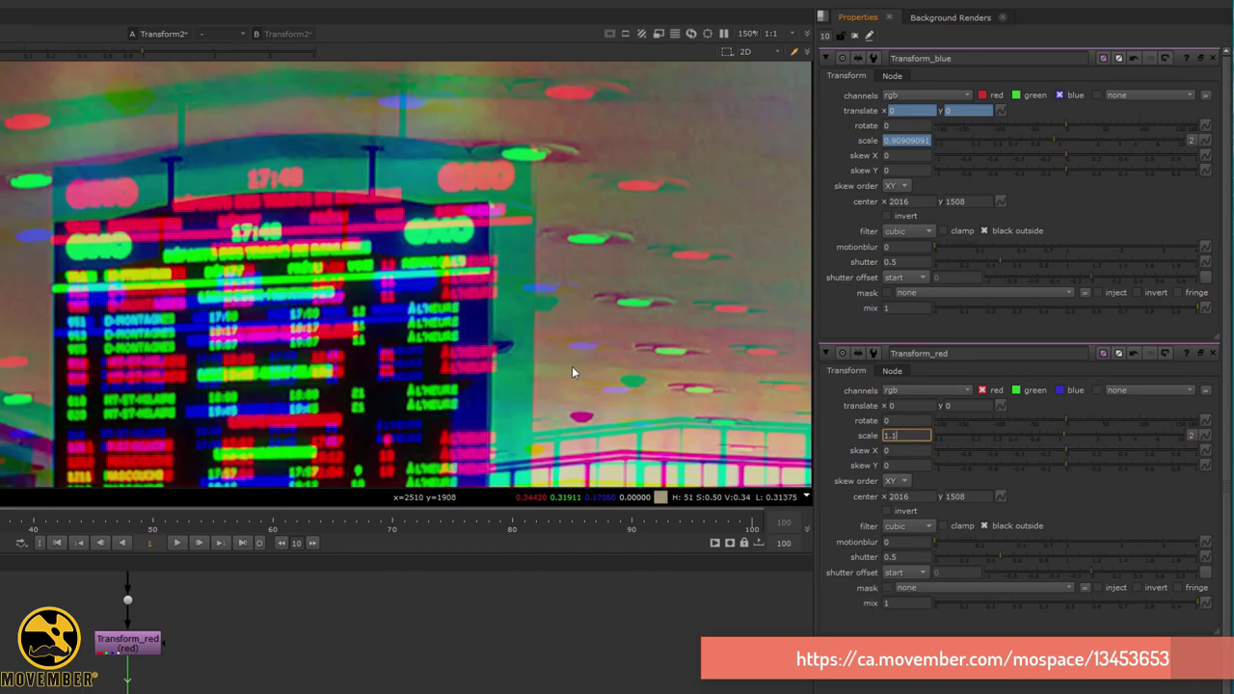
Set Transform_red's scale to 1.005.
{"action": "type", "text": "01"}
{"action": "key", "text": "BackSpace"}
{"action": "type", "text": "05"}
{"action": "key", "text": "Return"}
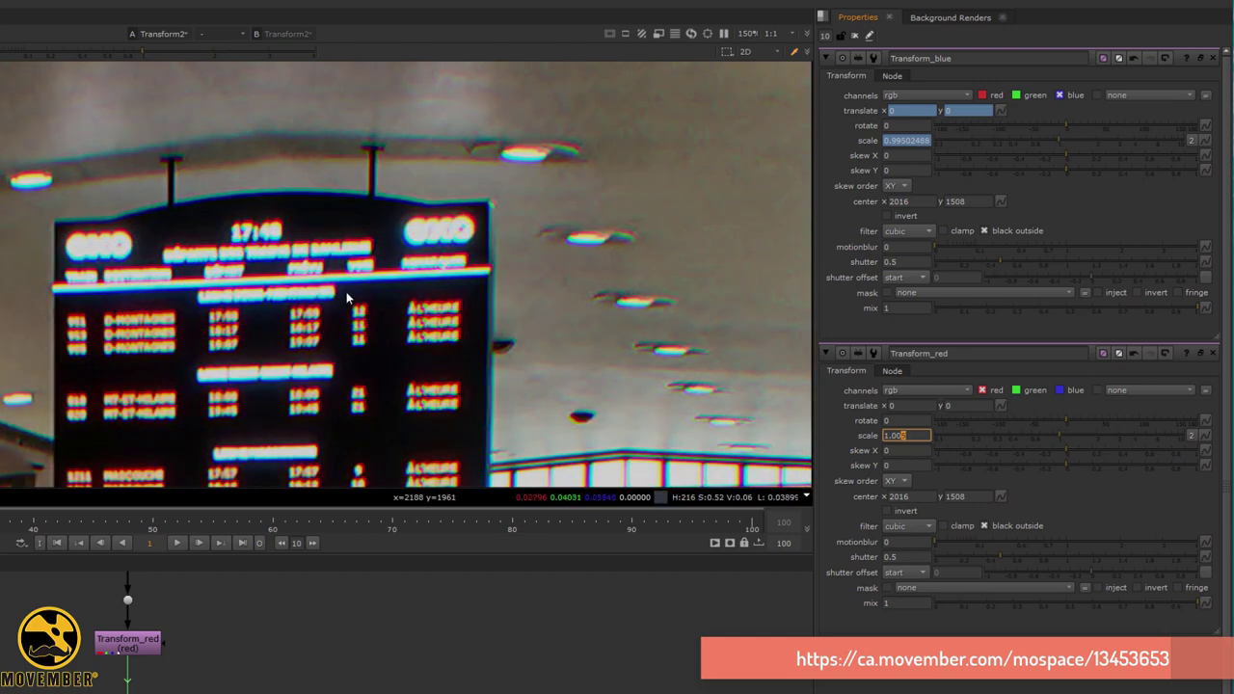
Examine the colour fringing on the departure board, at the image center and toward the image's outer edge.
{"action": "scroll", "coordinate": [520, 280], "scroll_direction": "down", "scroll_amount": 2}
{"action": "middle_click_drag", "start_coordinate": [530, 284], "coordinate": [379, 199]}
{"action": "scroll", "coordinate": [190, 303], "scroll_direction": "up", "scroll_amount": 3}
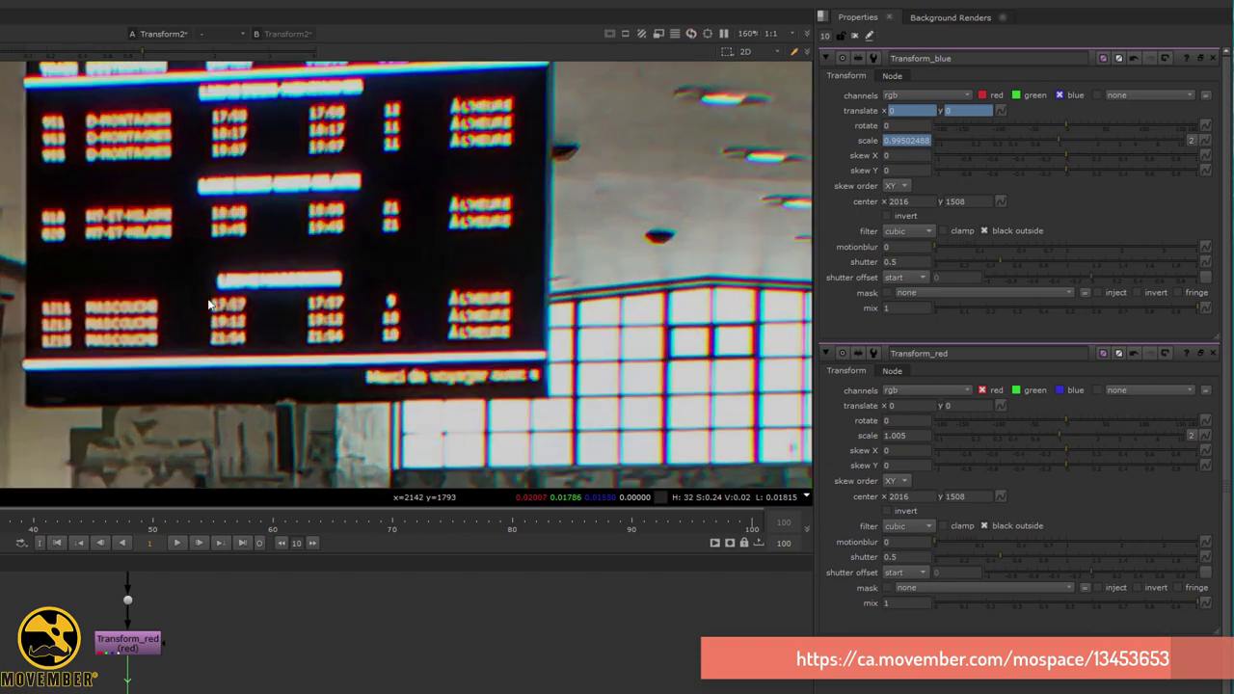
{"action": "scroll", "coordinate": [210, 304], "scroll_direction": "up", "scroll_amount": 1}
{"action": "scroll", "coordinate": [280, 261], "scroll_direction": "down", "scroll_amount": 2}
{"action": "middle_click_drag", "start_coordinate": [228, 473], "coordinate": [193, 207]}
{"action": "scroll", "coordinate": [113, 299], "scroll_direction": "up", "scroll_amount": 2}
{"action": "middle_click_drag", "start_coordinate": [137, 255], "coordinate": [267, 330]}
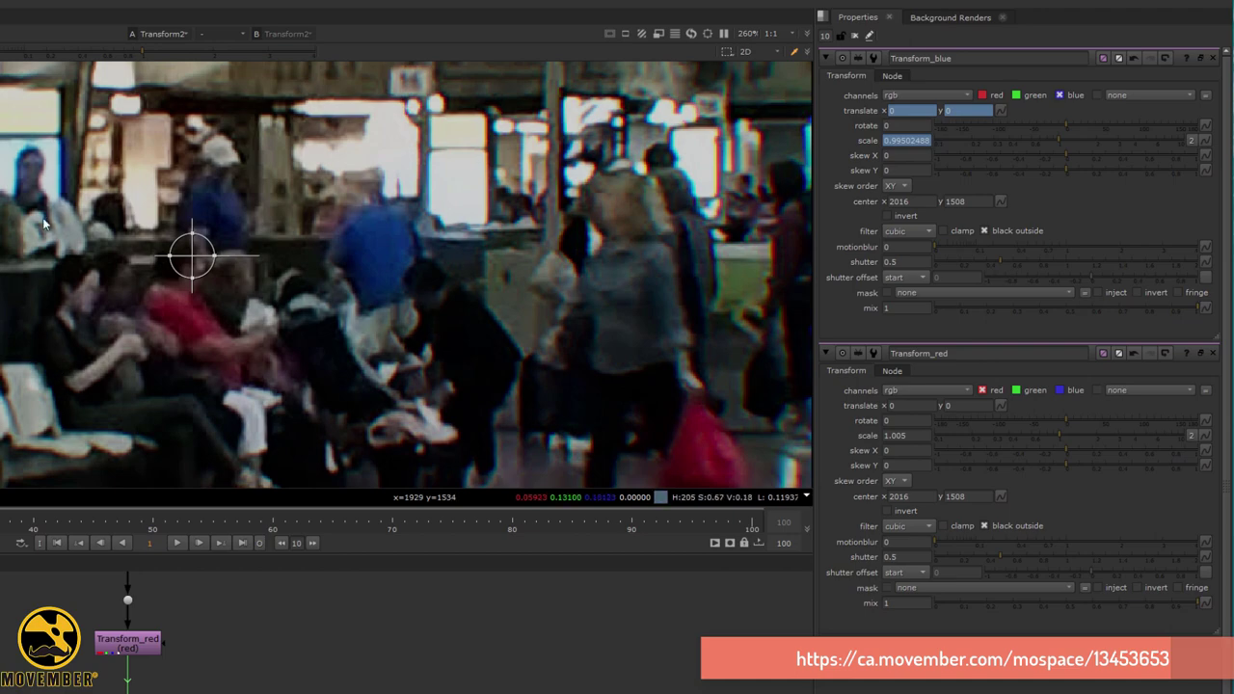
{"action": "scroll", "coordinate": [43, 221], "scroll_direction": "down", "scroll_amount": 2}
{"action": "middle_click_drag", "start_coordinate": [416, 205], "coordinate": [30, 222]}
{"action": "middle_click_drag", "start_coordinate": [510, 240], "coordinate": [40, 220]}
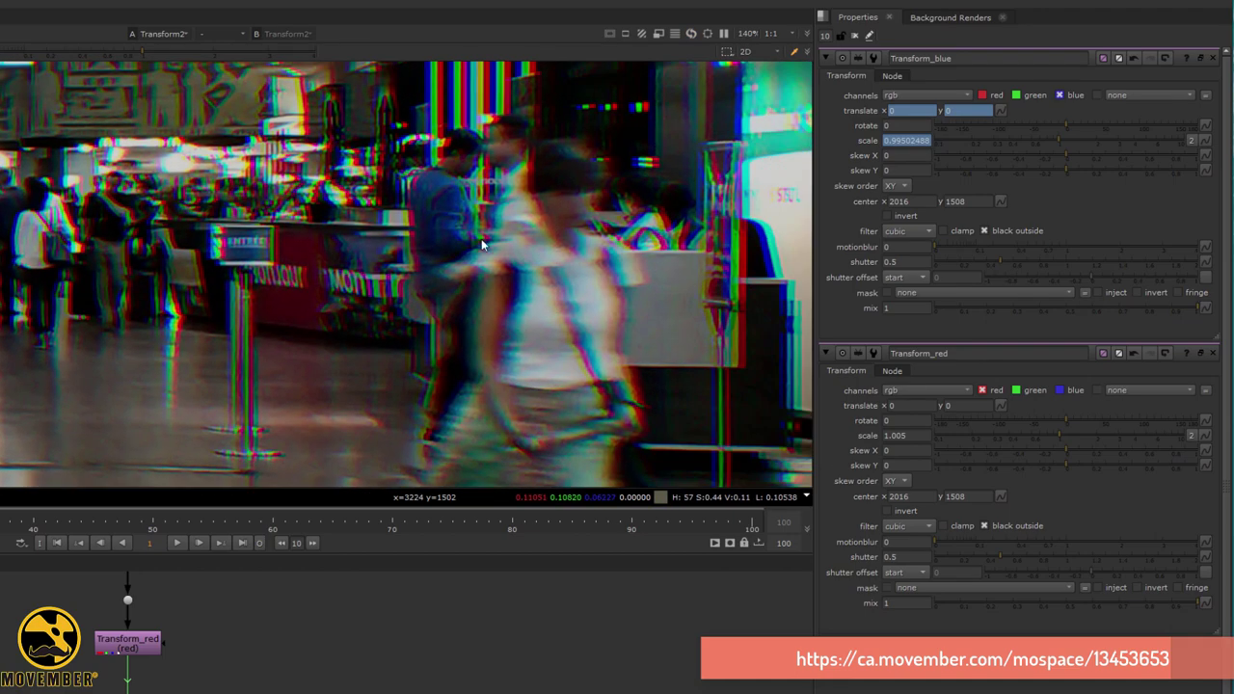
{"action": "middle_click_drag", "start_coordinate": [482, 240], "coordinate": [110, 270]}
{"action": "scroll", "coordinate": [490, 254], "scroll_direction": "up", "scroll_amount": 1}
{"action": "scroll", "coordinate": [493, 270], "scroll_direction": "down", "scroll_amount": 2}
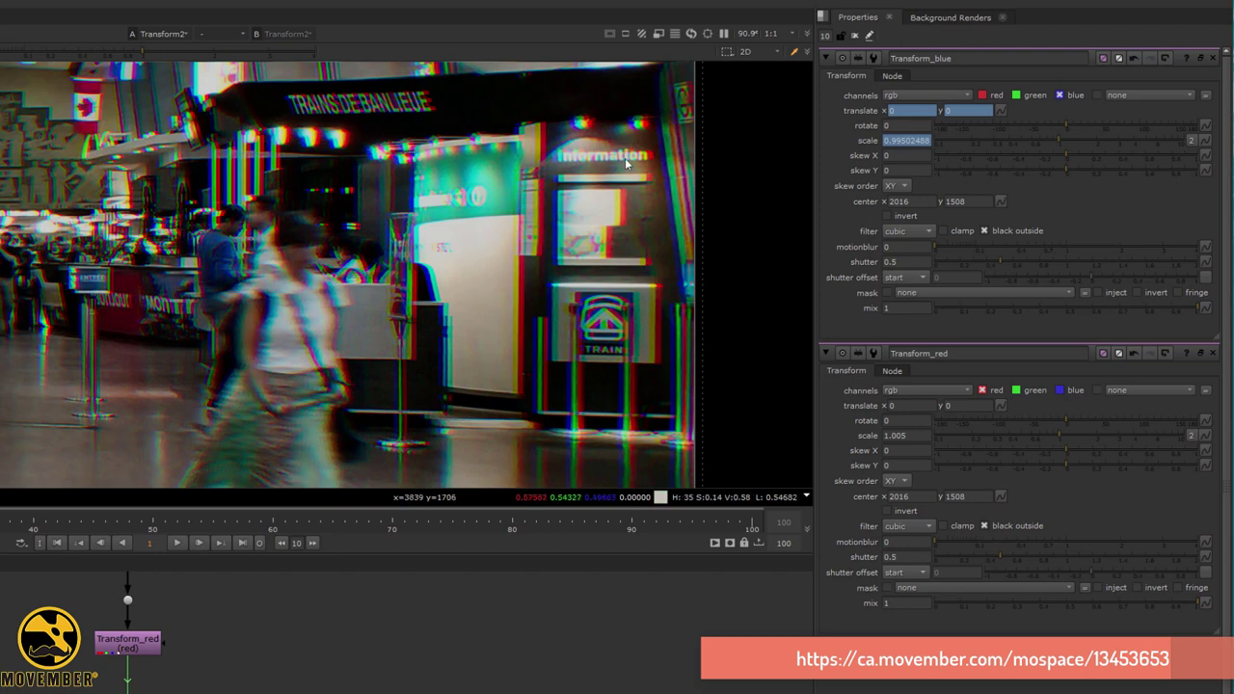
{"action": "scroll", "coordinate": [564, 236], "scroll_direction": "down", "scroll_amount": 5}
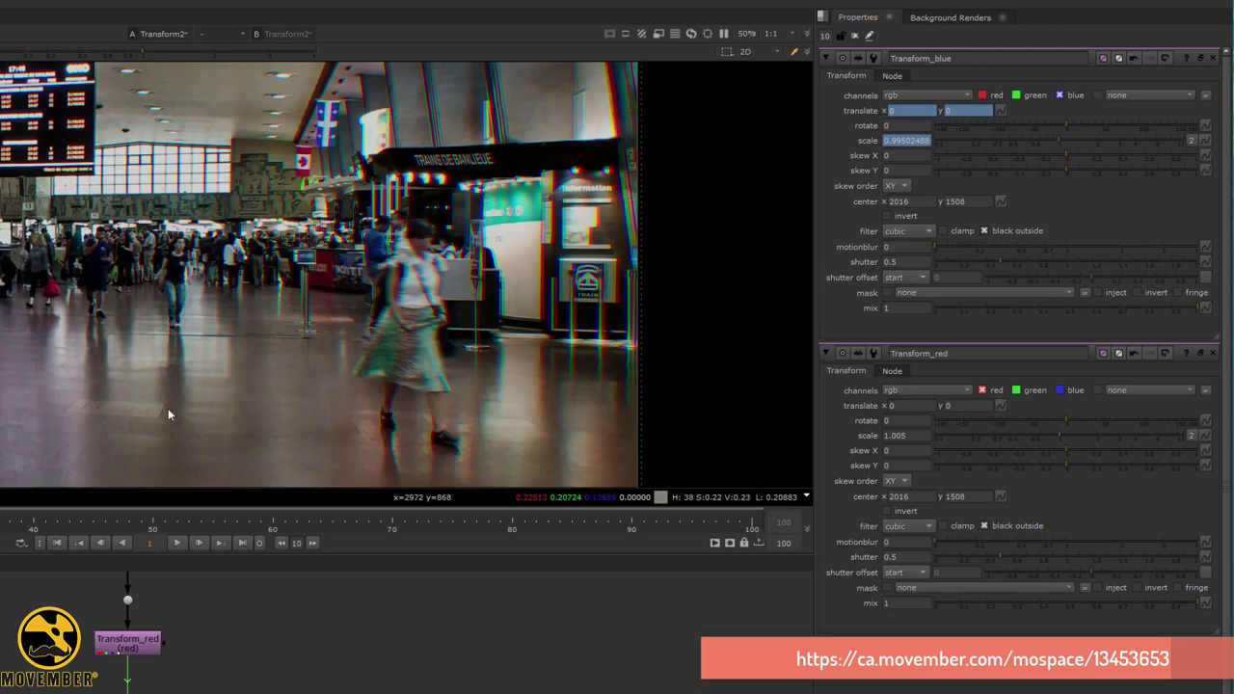
{"action": "middle_click_drag", "start_coordinate": [0, 287], "coordinate": [55, 285]}
Lower Transform_red's scale to 1.001.
{"action": "left_click", "coordinate": [899, 438]}
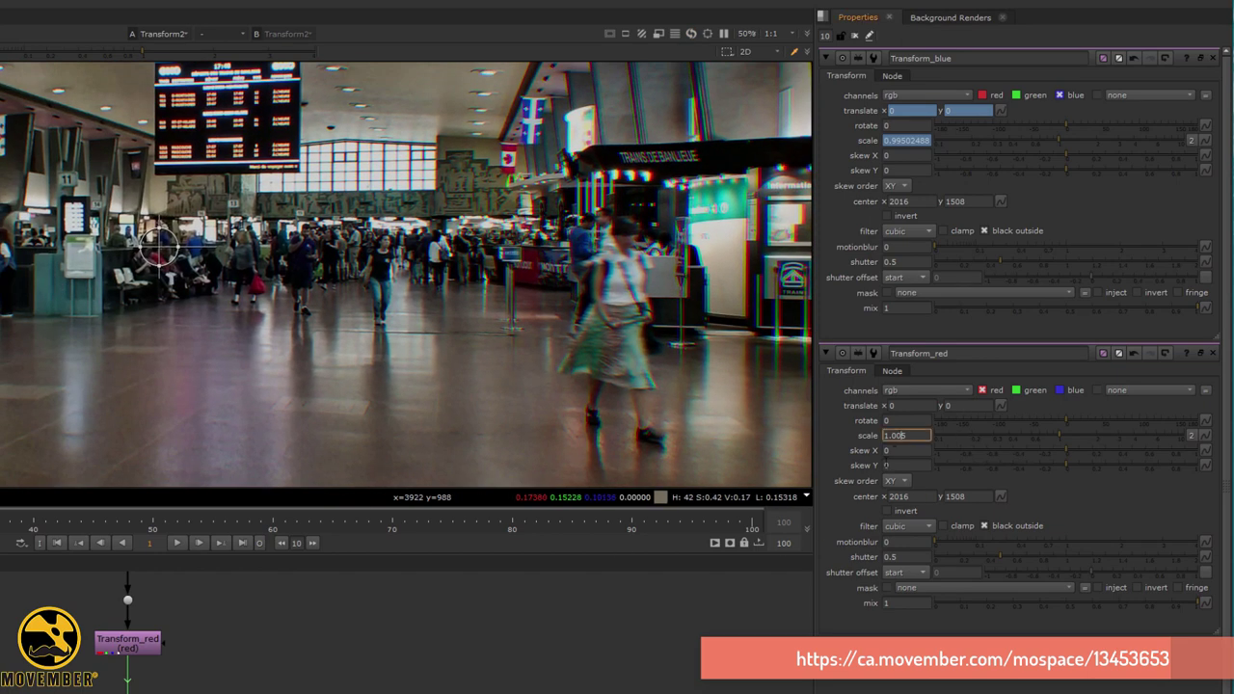
{"action": "key", "text": "Down"}
{"action": "key", "text": "Down"}
{"action": "key", "text": "Down"}
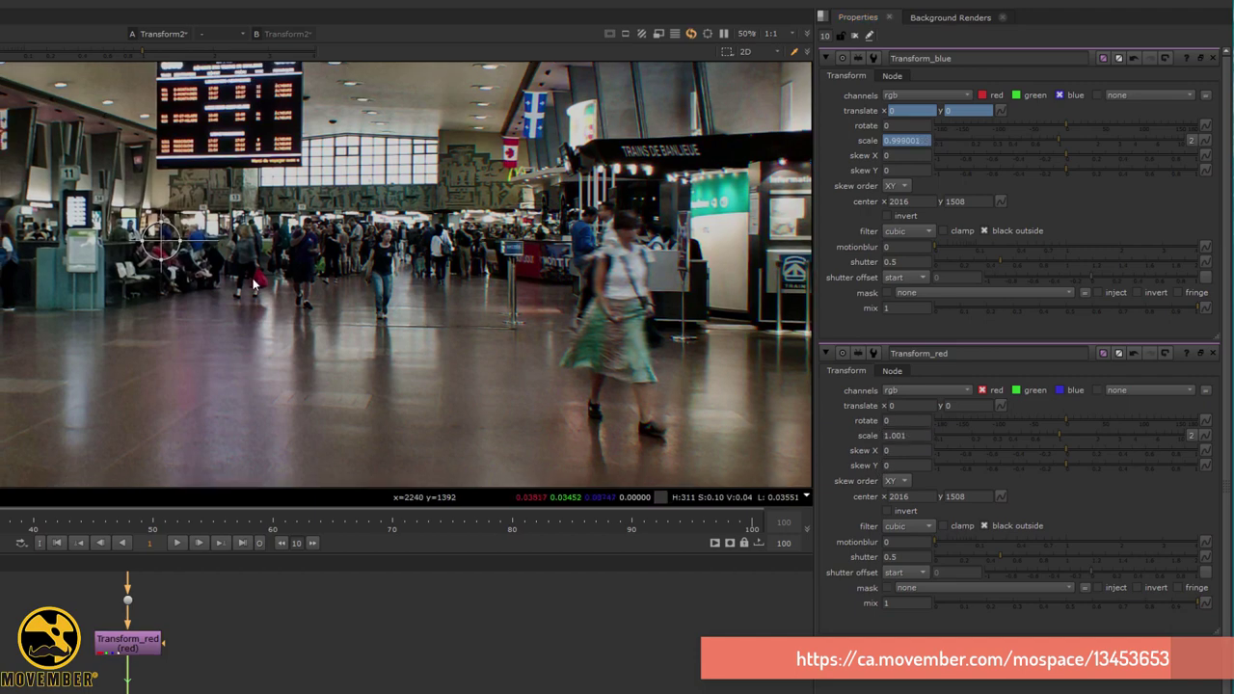
Check the fringing around the flags and departure board, and fine-tune Transform_red's scale to 1.0014.
{"action": "scroll", "coordinate": [241, 280], "scroll_direction": "down", "scroll_amount": 3}
{"action": "middle_click_drag", "start_coordinate": [44, 280], "coordinate": [450, 378]}
{"action": "scroll", "coordinate": [277, 217], "scroll_direction": "up", "scroll_amount": 7}
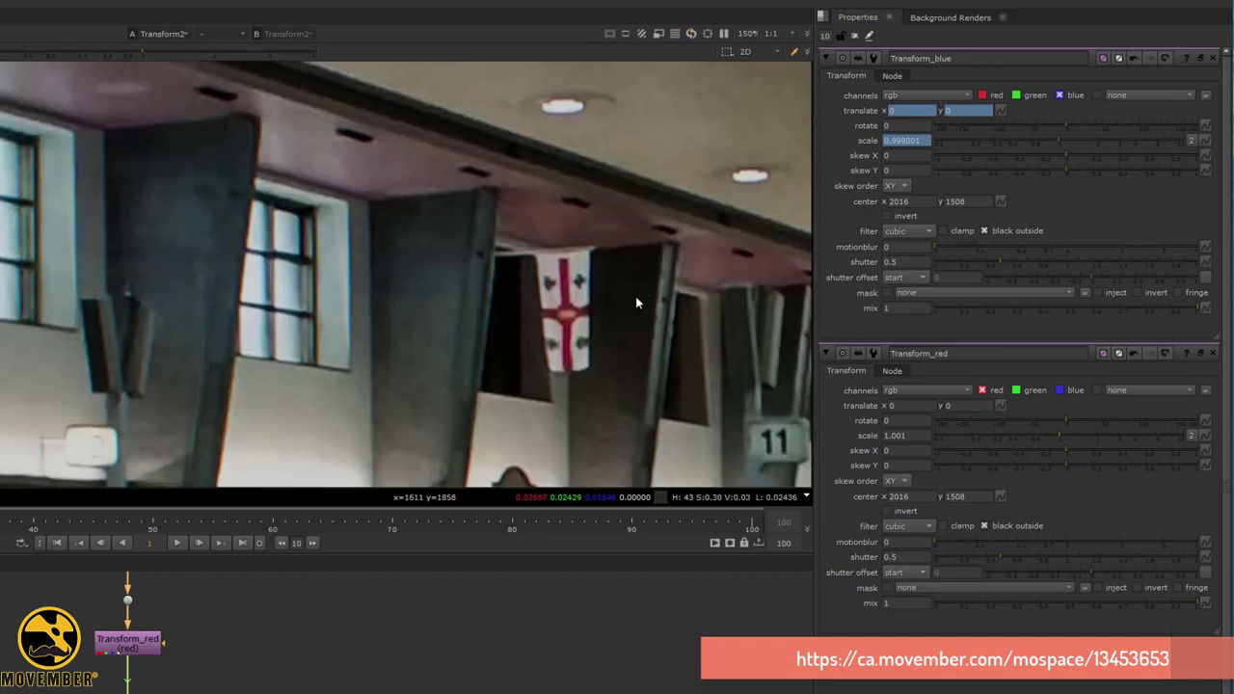
{"action": "scroll", "coordinate": [635, 297], "scroll_direction": "down", "scroll_amount": 3}
{"action": "middle_click_drag", "start_coordinate": [635, 297], "coordinate": [152, 279]}
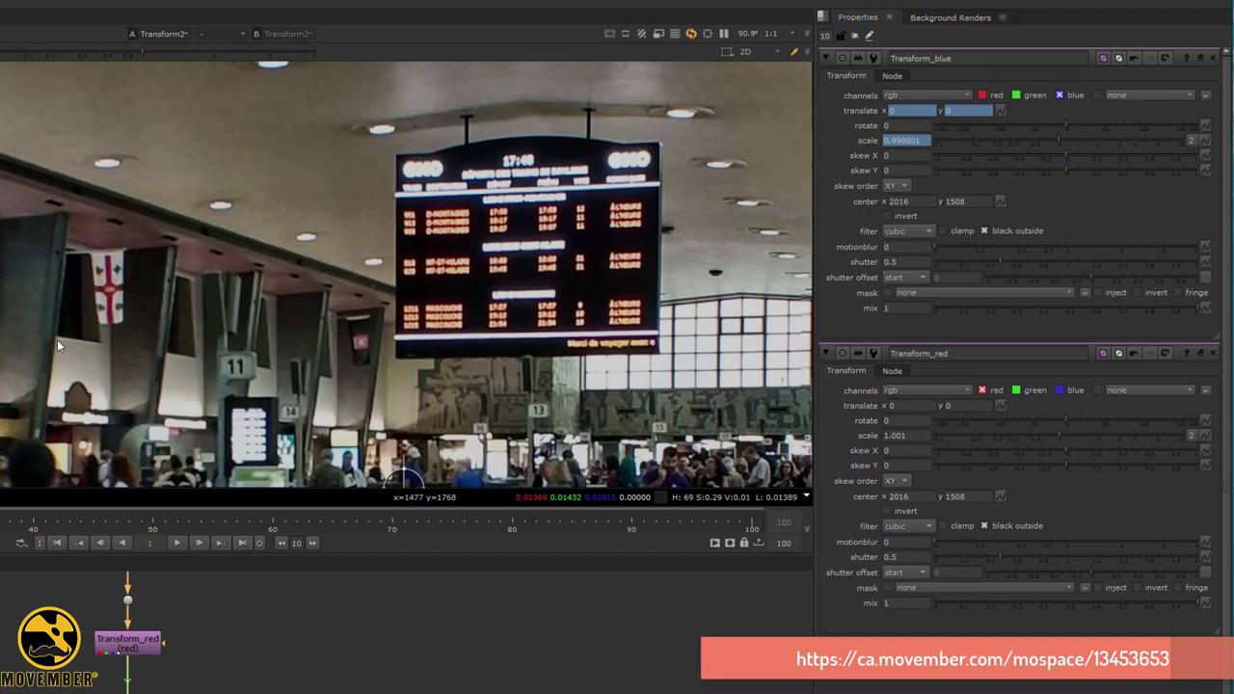
{"action": "left_click", "coordinate": [896, 436]}
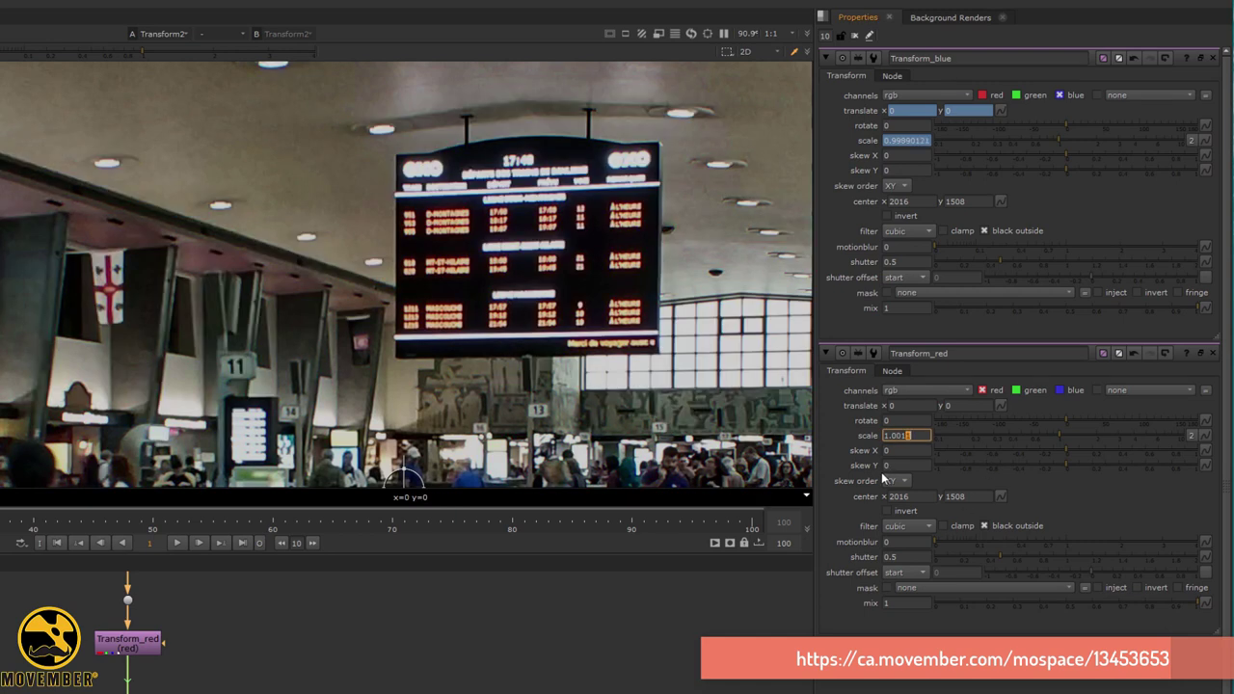
{"action": "type", "text": "4"}
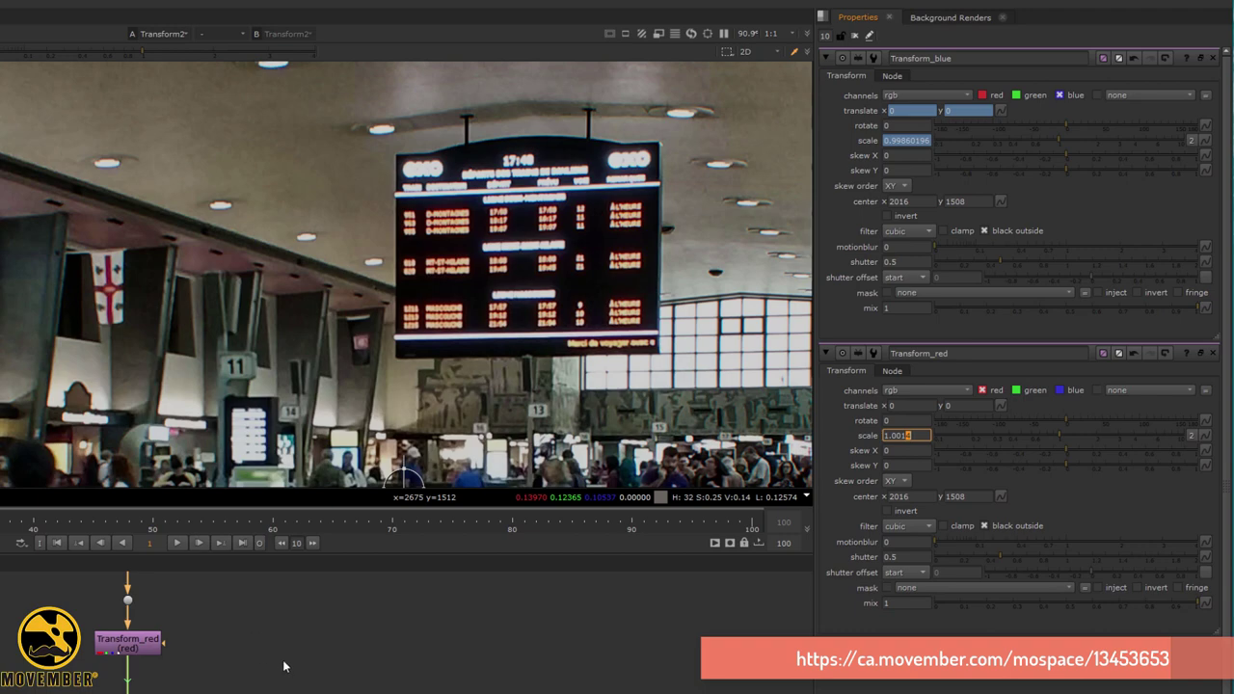
Examine the colour fringing on the information kiosk near the edge of the image.
{"action": "scroll", "coordinate": [284, 667], "scroll_direction": "down", "scroll_amount": 3}
{"action": "middle_click_drag", "start_coordinate": [284, 667], "coordinate": [235, 689]}
{"action": "scroll", "coordinate": [696, 280], "scroll_direction": "down", "scroll_amount": 3}
{"action": "middle_click_drag", "start_coordinate": [699, 301], "coordinate": [144, 325]}
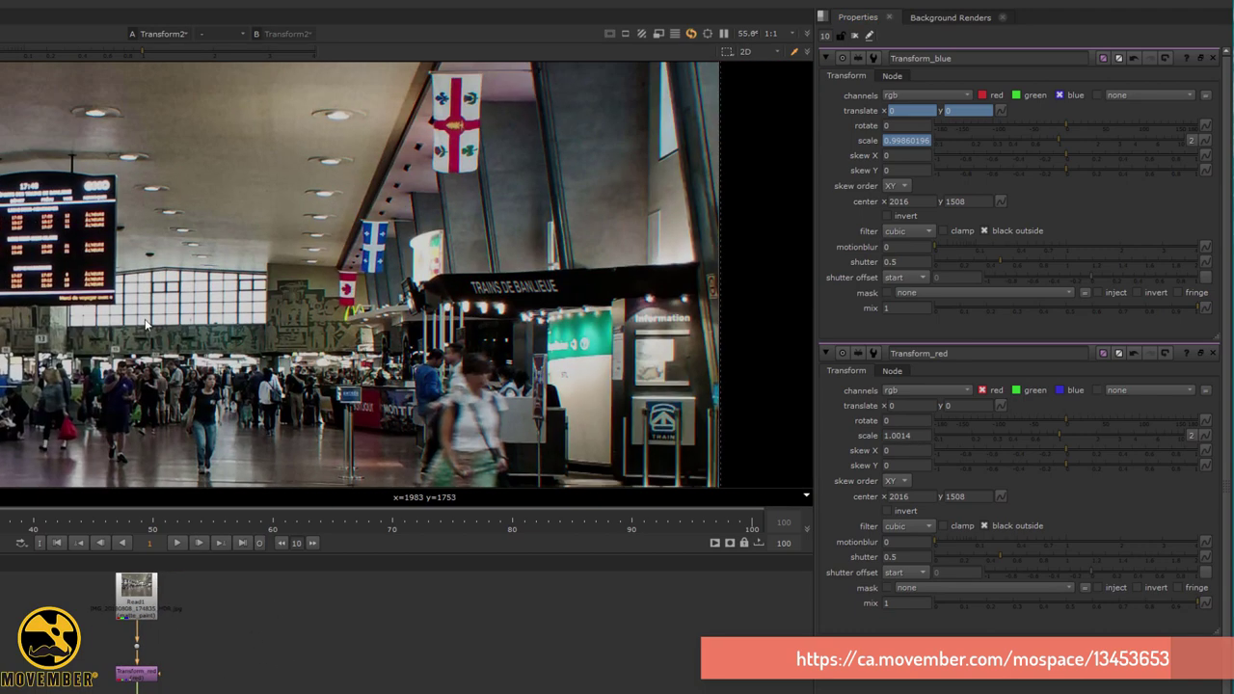
{"action": "middle_click_drag", "start_coordinate": [662, 408], "coordinate": [297, 333]}
{"action": "scroll", "coordinate": [241, 289], "scroll_direction": "up", "scroll_amount": 3}
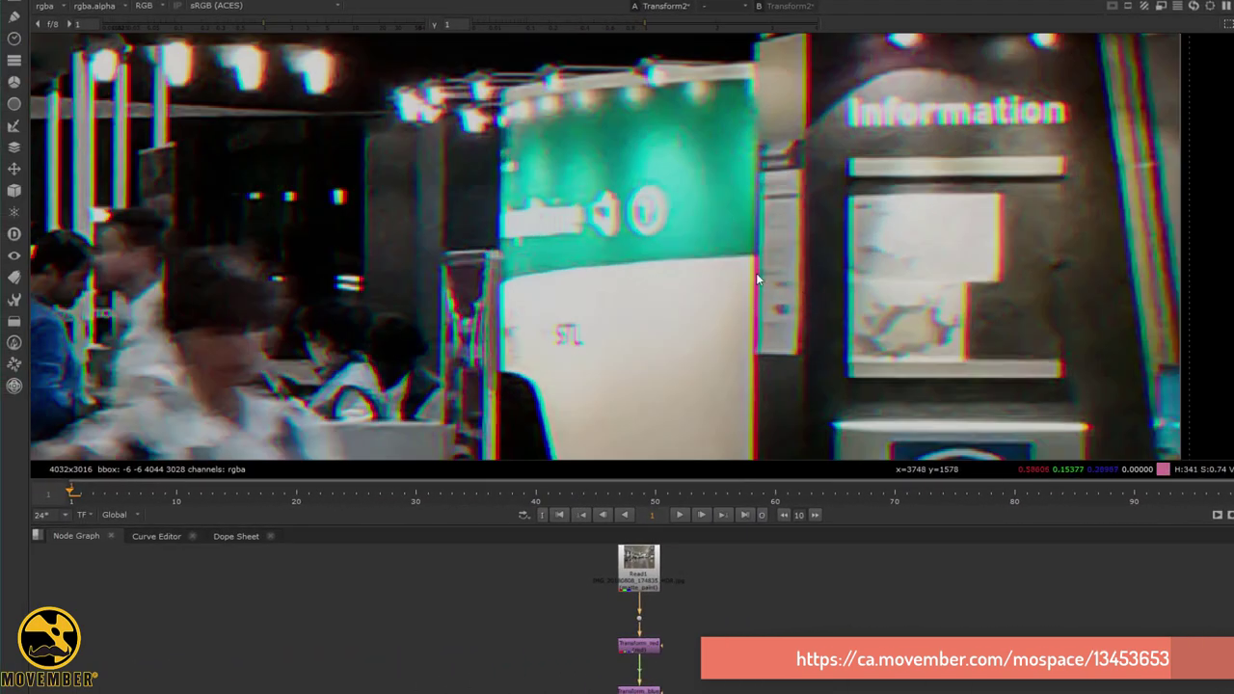
{"action": "scroll", "coordinate": [760, 236], "scroll_direction": "down", "scroll_amount": 3}
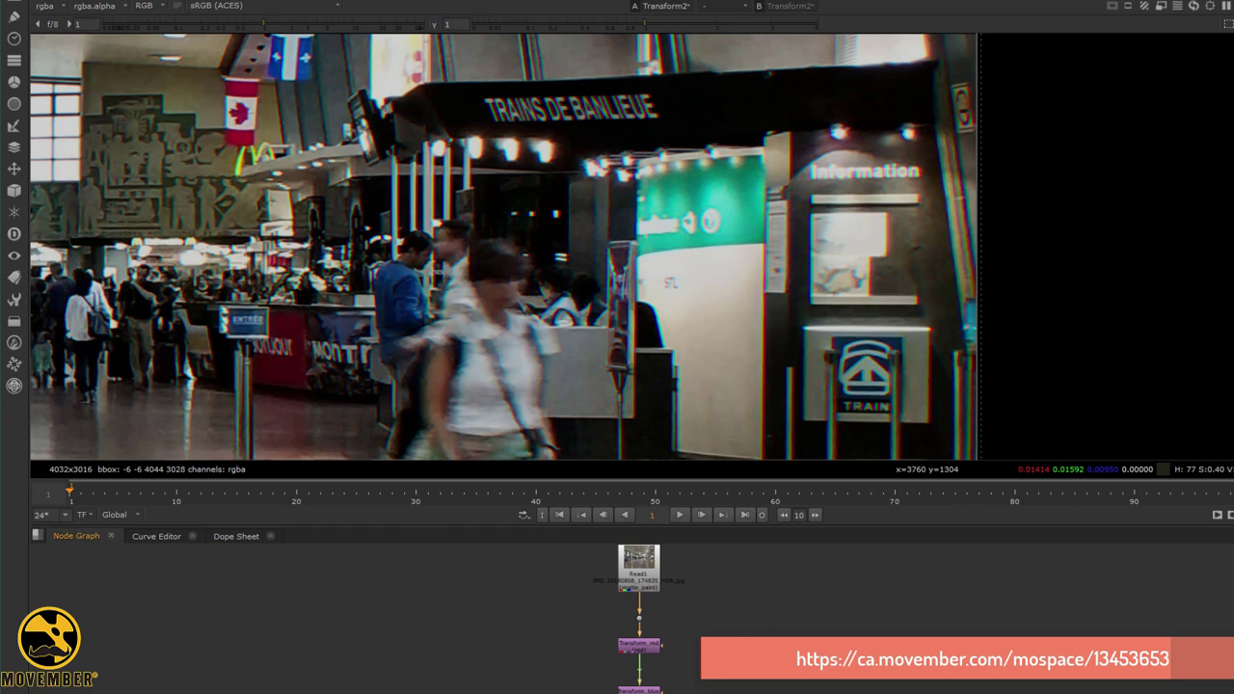
Add a GodRays node beside Transform_red and branch it from the dot below Read1.
{"action": "key", "text": "Tab"}
{"action": "type", "text": "god"}
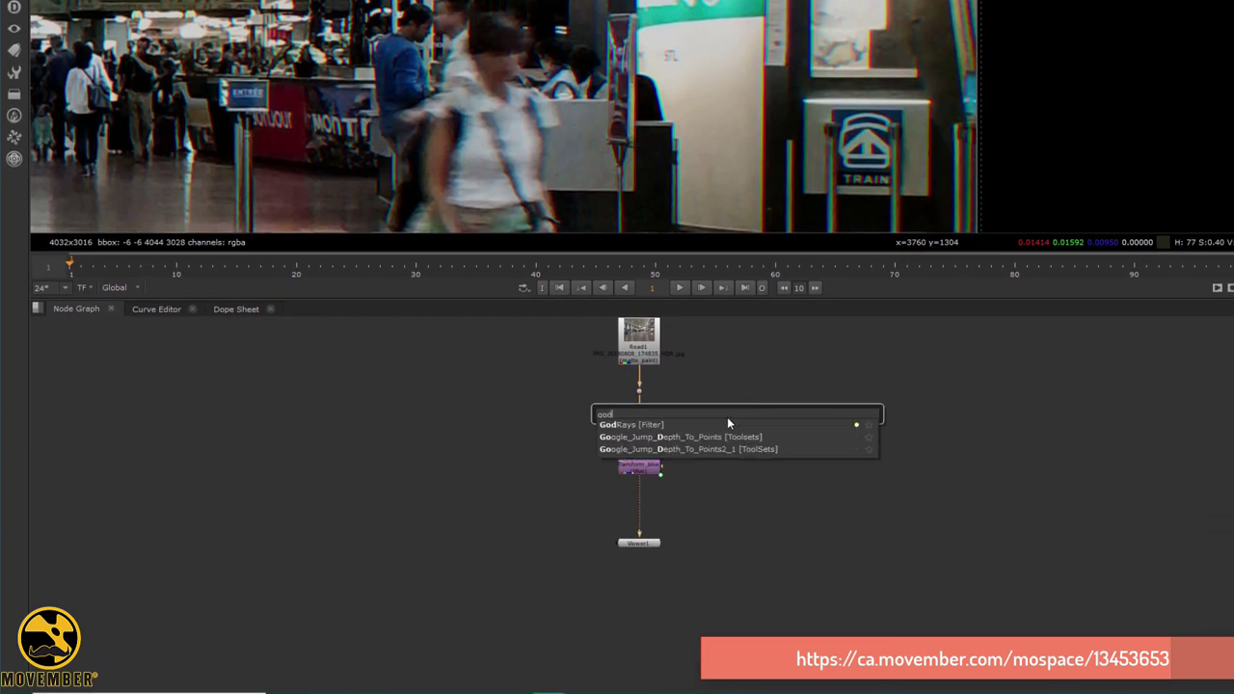
{"action": "key", "text": "Return"}
{"action": "left_click_drag", "start_coordinate": [714, 398], "coordinate": [740, 391]}
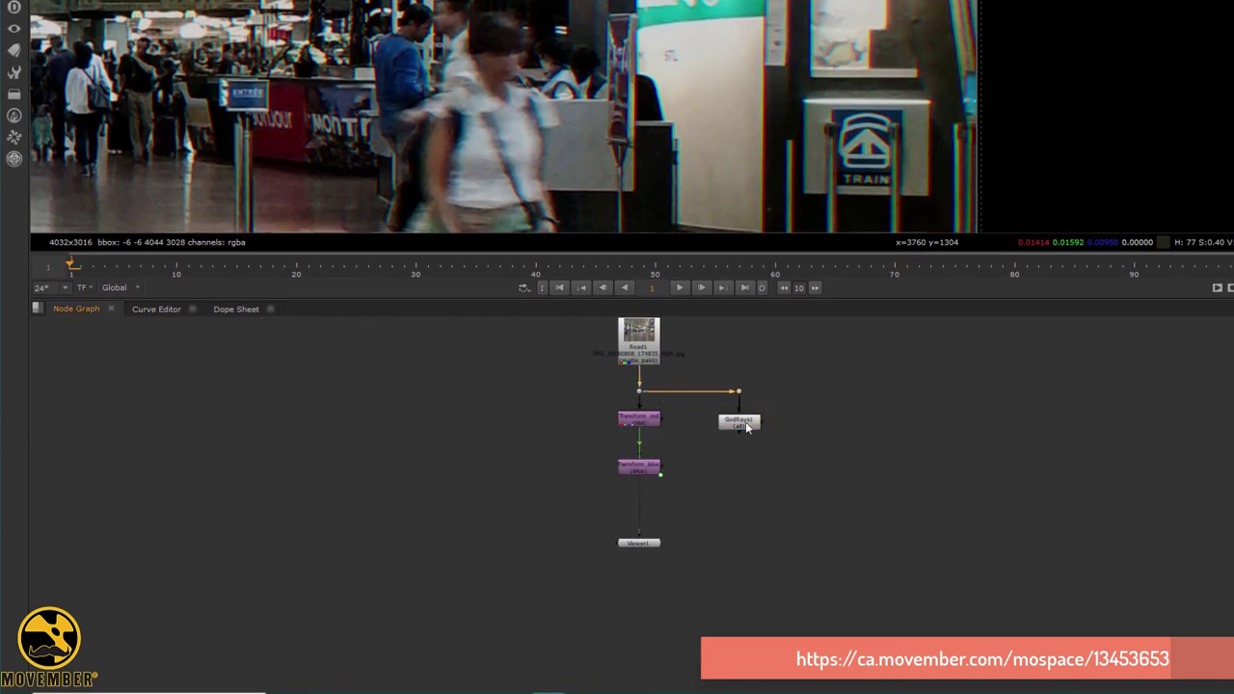
Set GodRays1's channels to rgb with only the red channel enabled.
{"action": "left_click", "coordinate": [745, 422]}
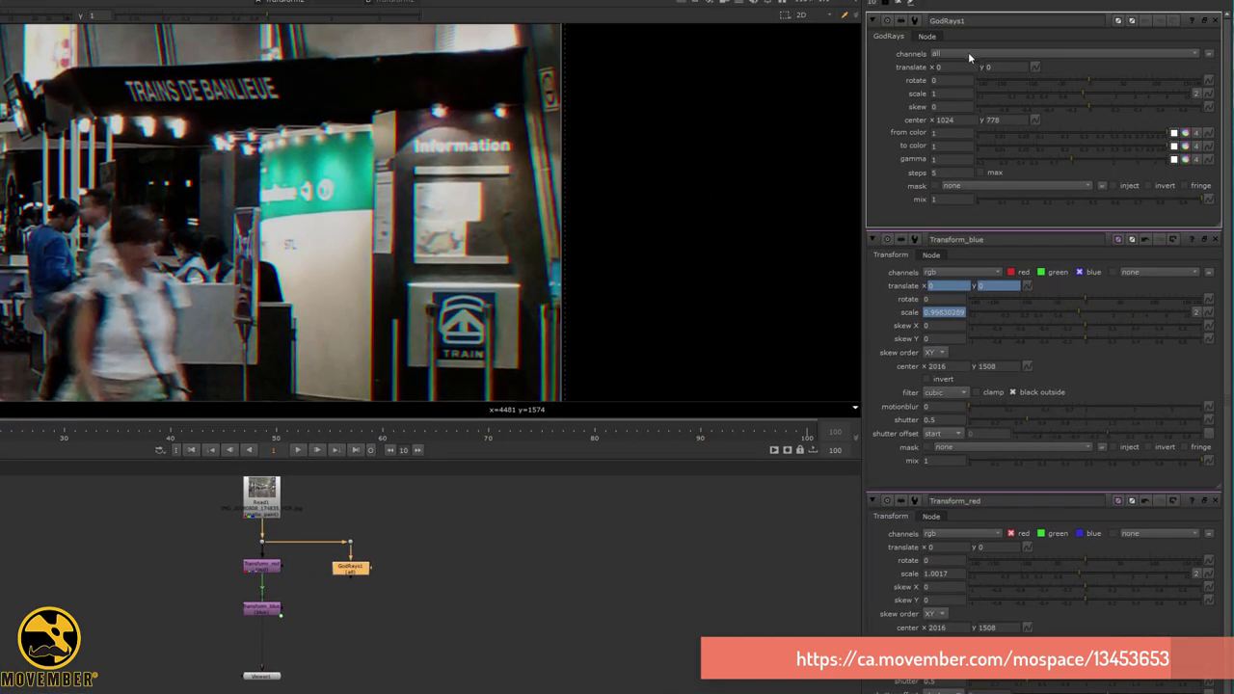
{"action": "left_click", "coordinate": [972, 53]}
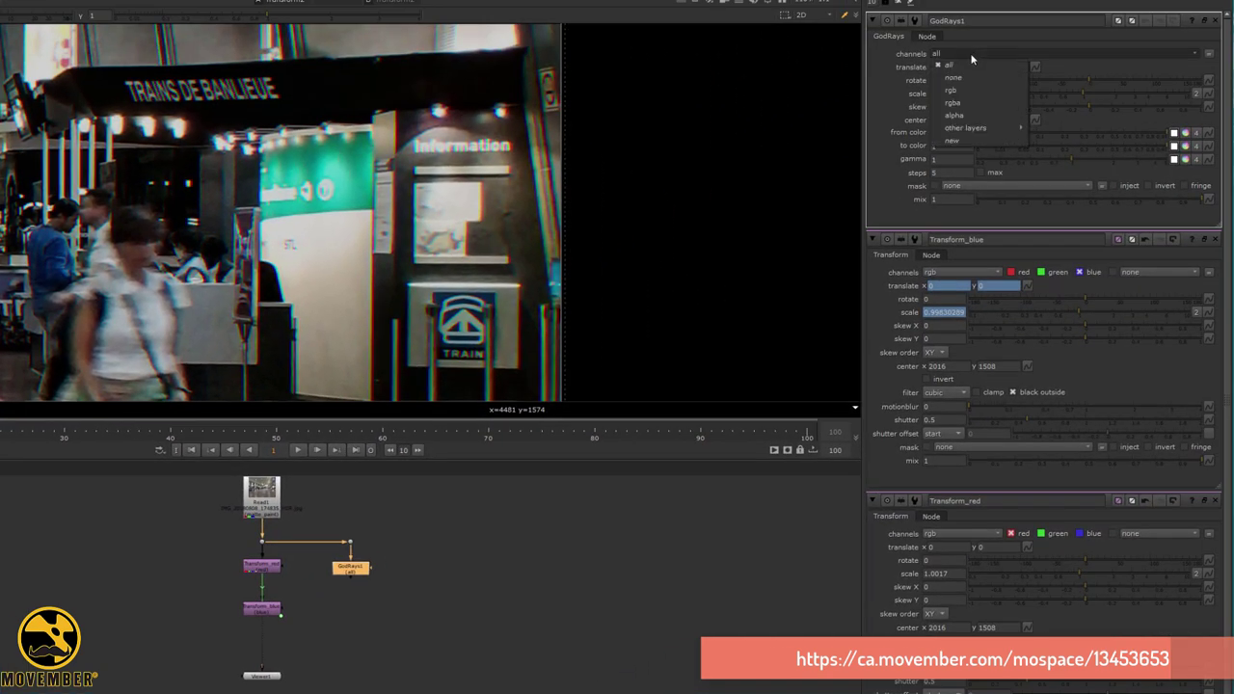
{"action": "left_click", "coordinate": [975, 90]}
{"action": "left_click", "coordinate": [1084, 54]}
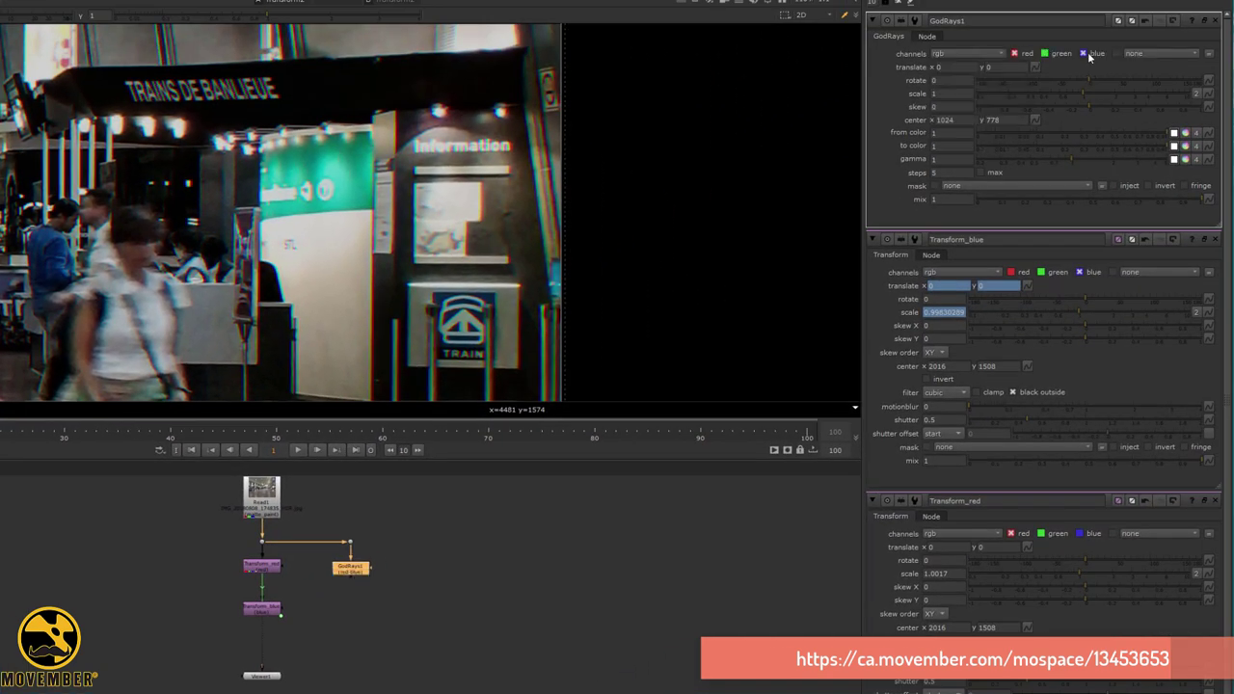
Duplicate the GodRays node and place the copy directly below the first one, connected to it.
{"action": "left_click_drag", "start_coordinate": [401, 597], "coordinate": [303, 561]}
{"action": "key", "text": "ctrl+c"}
{"action": "left_click", "coordinate": [359, 584]}
{"action": "key", "text": "ctrl+v"}
{"action": "left_click_drag", "start_coordinate": [363, 591], "coordinate": [358, 613]}
Set GodRays2's channels to rgb with only the blue channel enabled.
{"action": "left_click", "coordinate": [969, 54]}
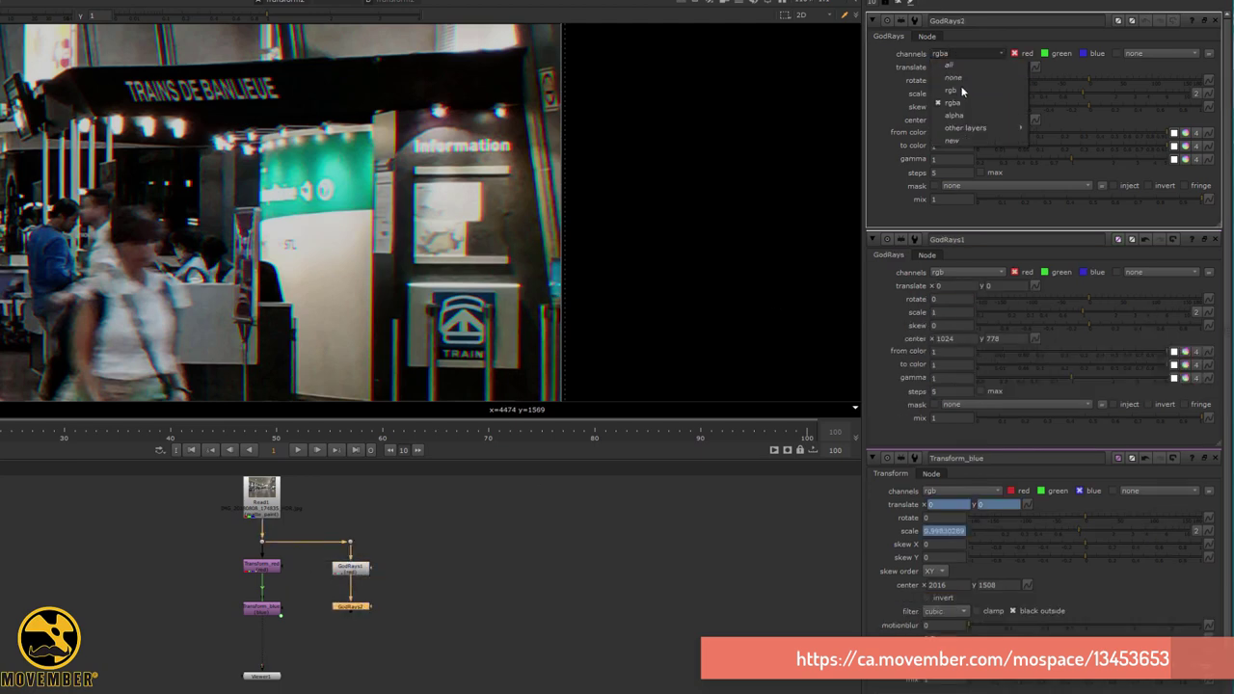
{"action": "left_click", "coordinate": [964, 91]}
{"action": "left_click", "coordinate": [1014, 53]}
{"action": "left_click", "coordinate": [1043, 54]}
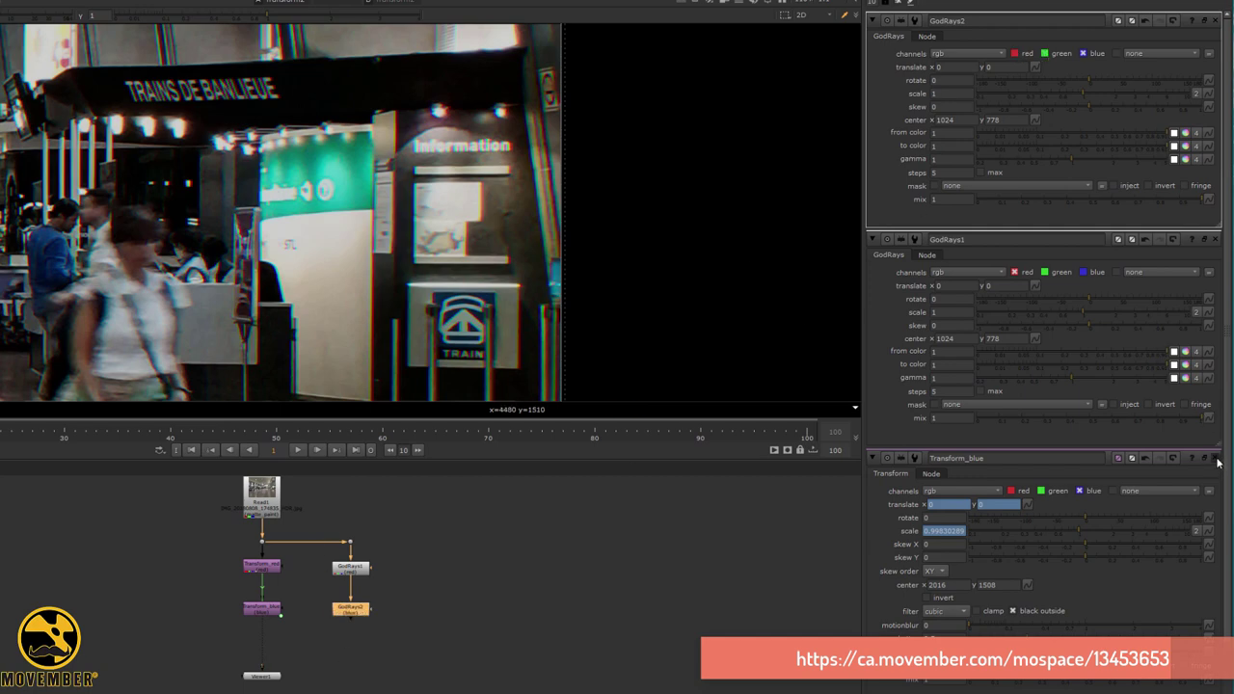
Close Transform_blue's properties and rename GodRays1 as GodRays_red.
{"action": "left_click", "coordinate": [1216, 458]}
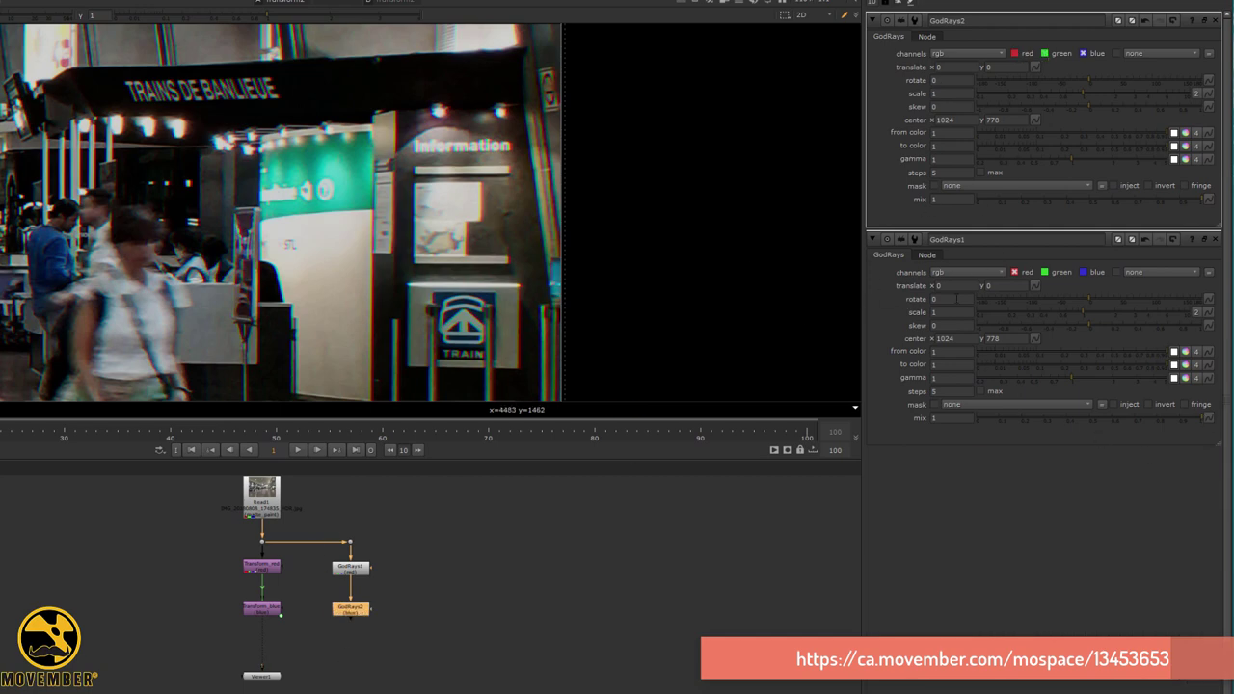
{"action": "left_click", "coordinate": [987, 241]}
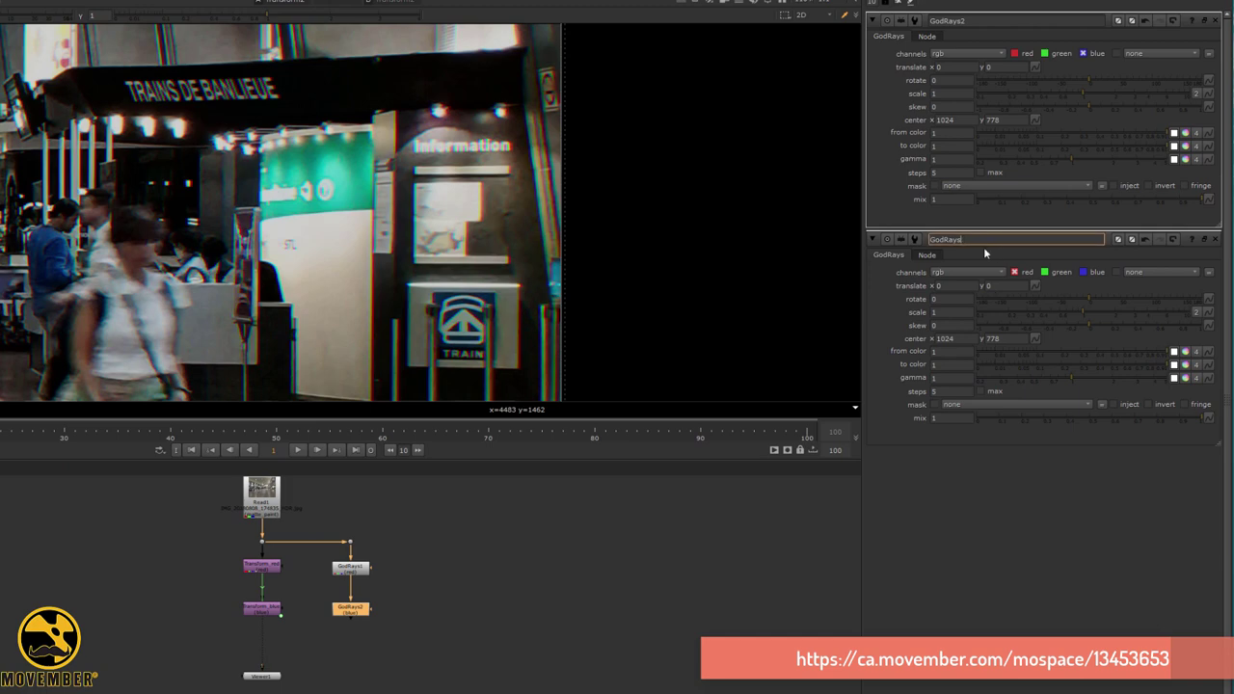
{"action": "key", "text": "Return"}
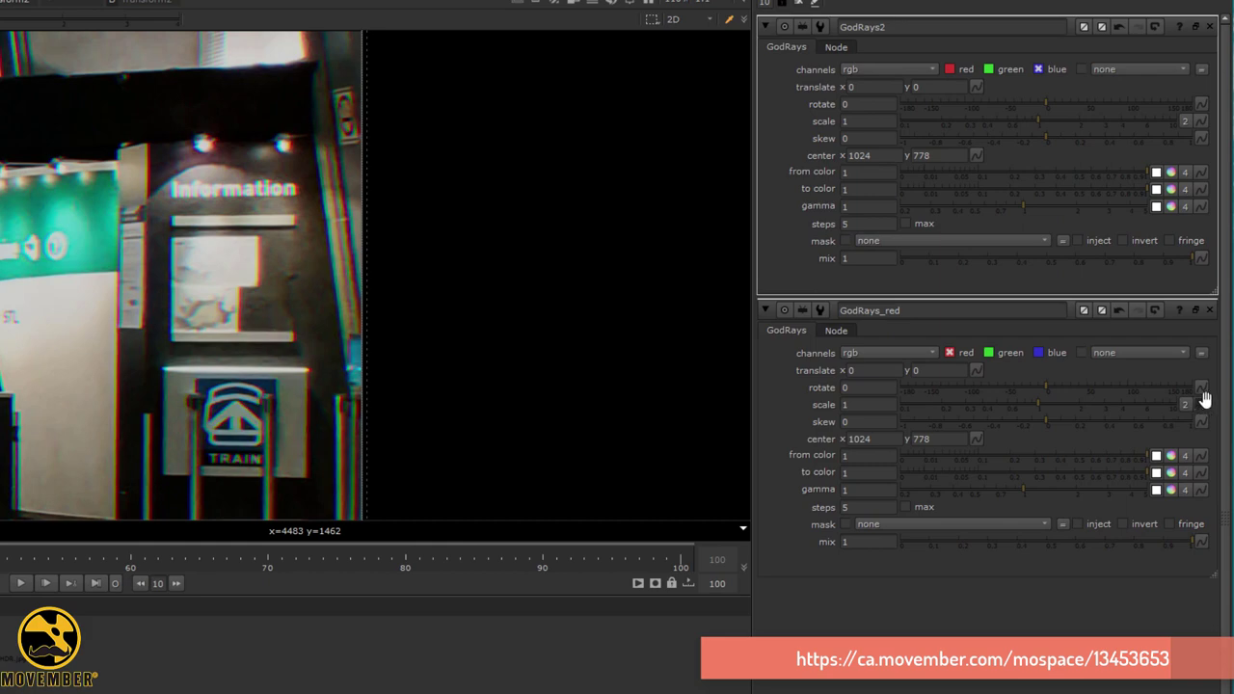
Link GodRays2's scale to GodRays_red's scale and rename GodRays2 as GodRays_blue.
{"action": "left_click_drag", "start_coordinate": [1187, 110], "coordinate": [1203, 122], "text": "ctrl"}
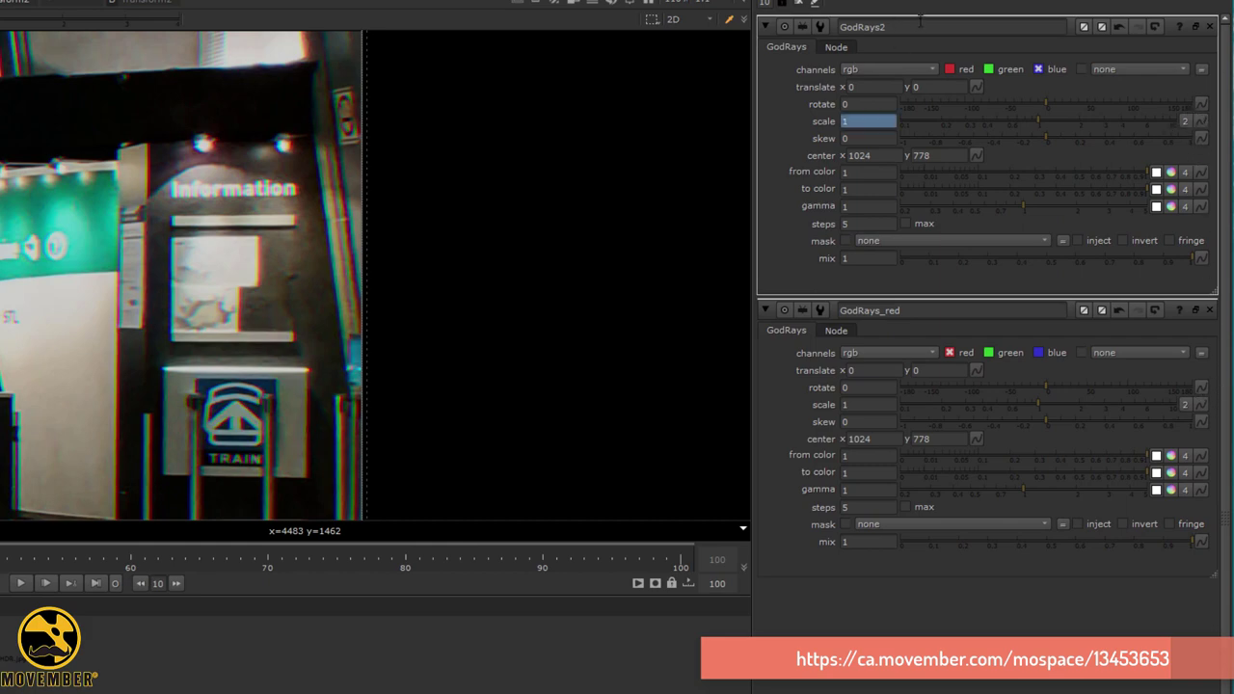
{"action": "left_click", "coordinate": [927, 25]}
{"action": "key", "text": "BackSpace"}
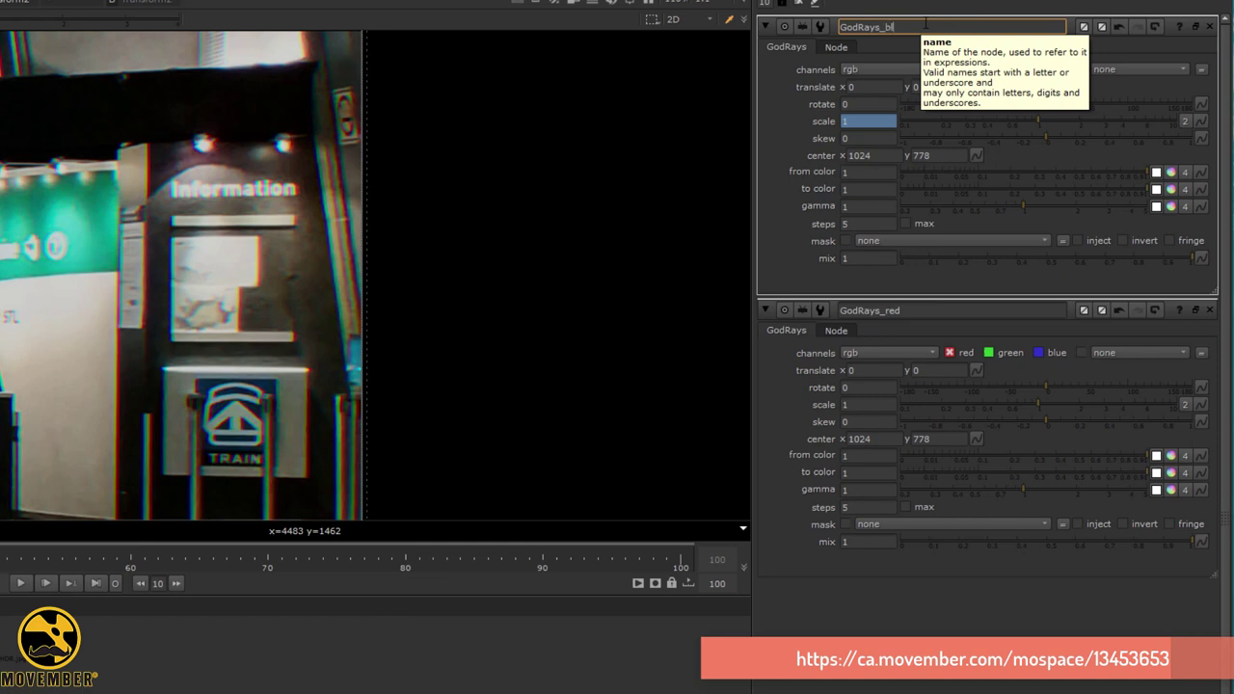
{"action": "key", "text": "Return"}
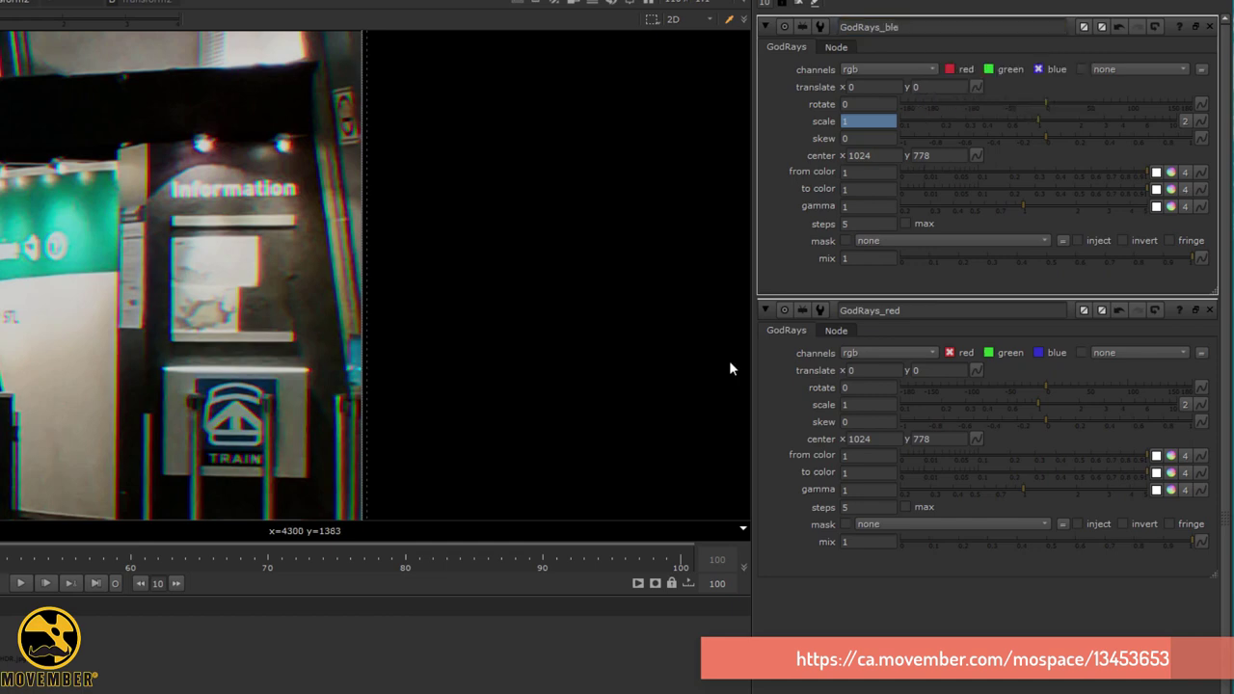
{"action": "left_click", "coordinate": [923, 27]}
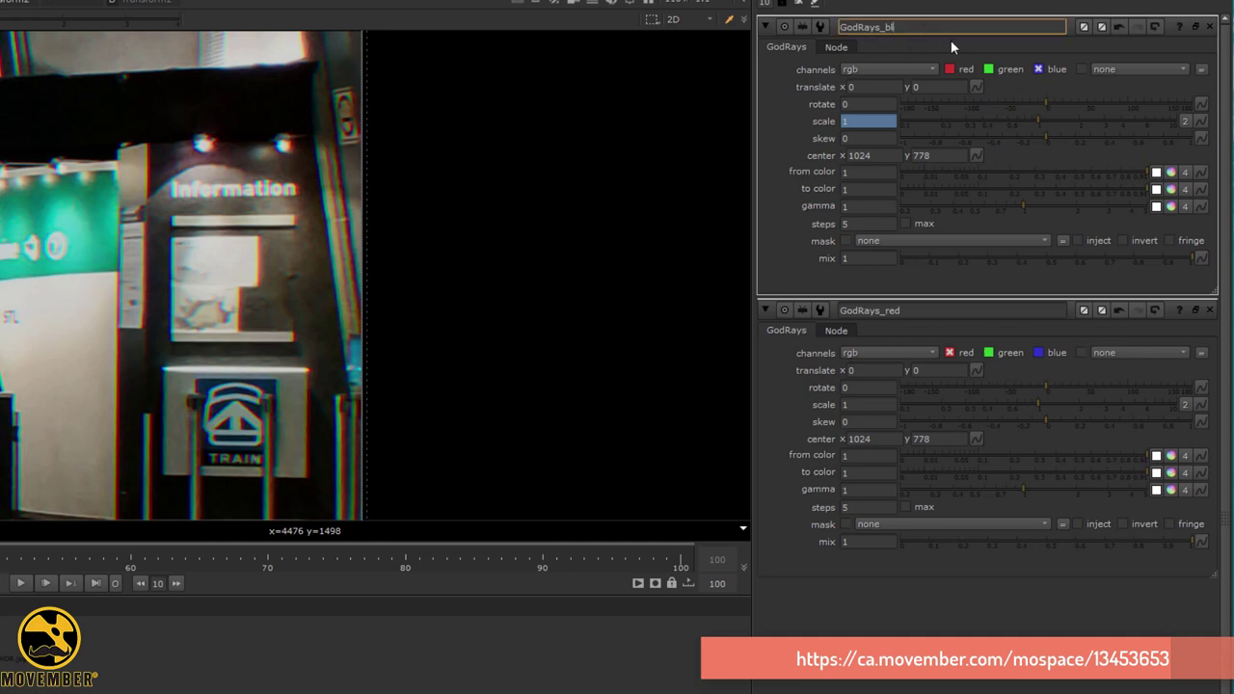
{"action": "type", "text": "e"}
Invert GodRays_blue's linked scale with the expression 1/parent.GodRays_red.scale.
{"action": "left_click", "coordinate": [873, 122]}
{"action": "key", "text": "equal"}
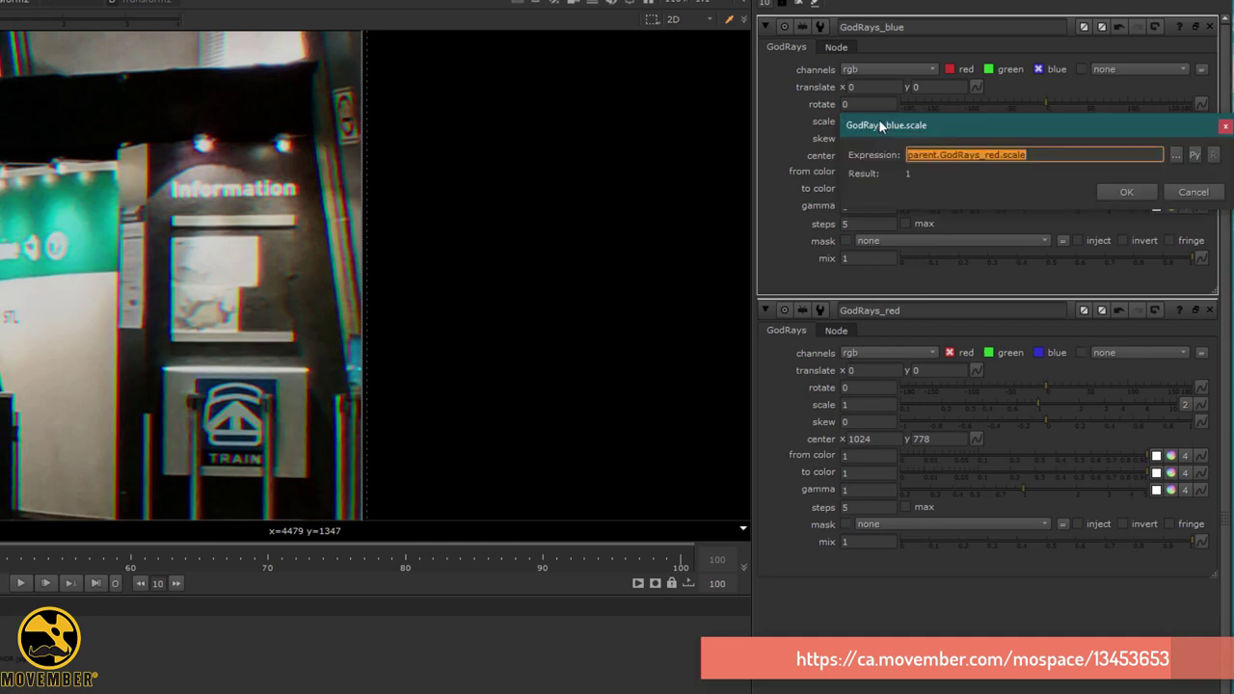
{"action": "left_click", "coordinate": [908, 154]}
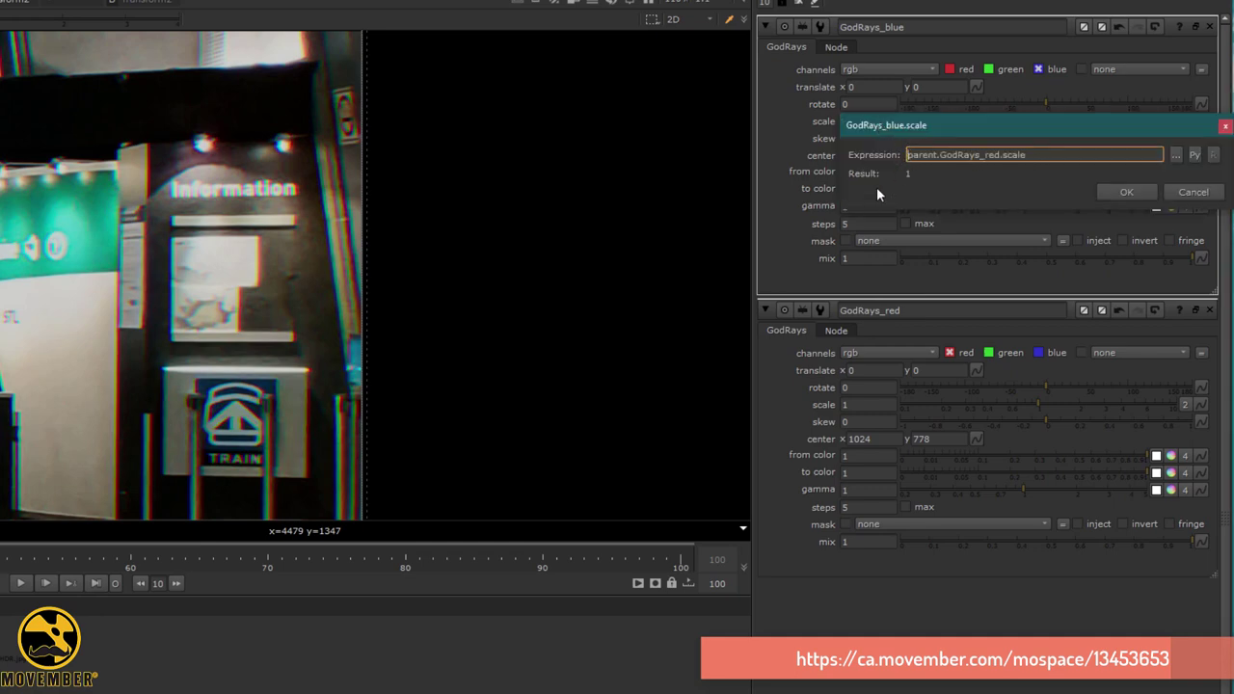
{"action": "type", "text": "1/"}
{"action": "left_click", "coordinate": [1120, 193]}
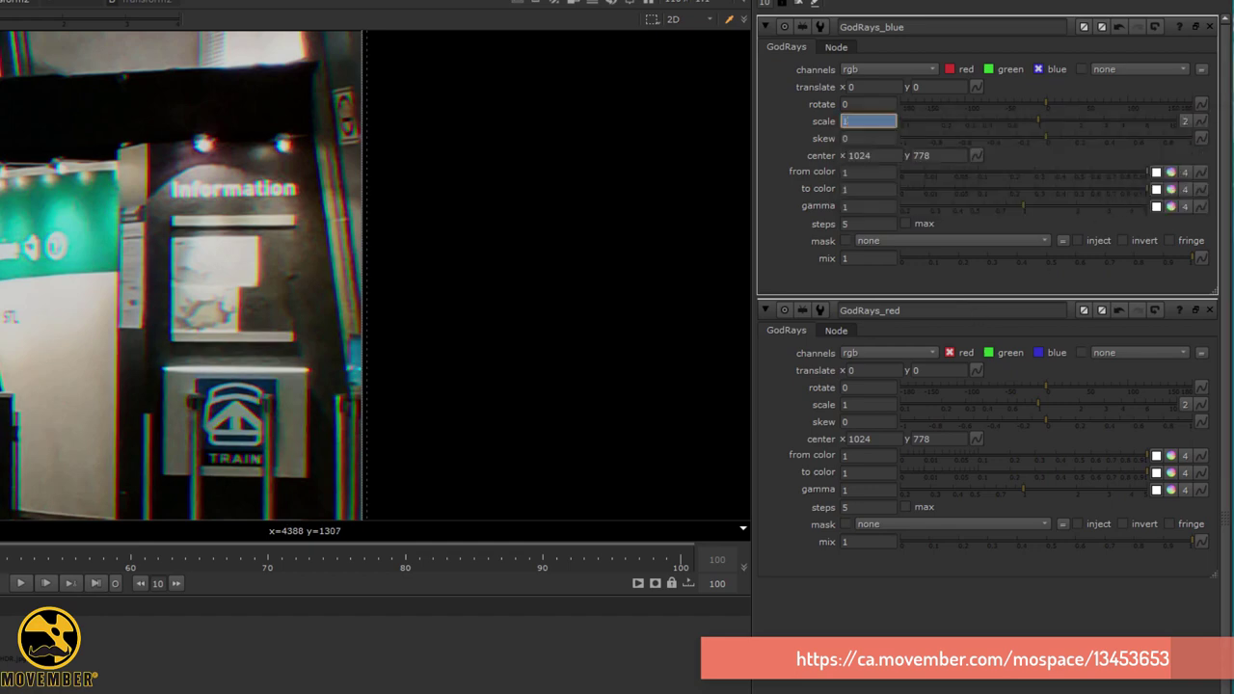
Show GodRays_blue's output in the viewer and open GodRays_red's properties.
{"action": "left_click", "coordinate": [405, 689]}
{"action": "key", "text": "1"}
{"action": "double_click", "coordinate": [405, 684]}
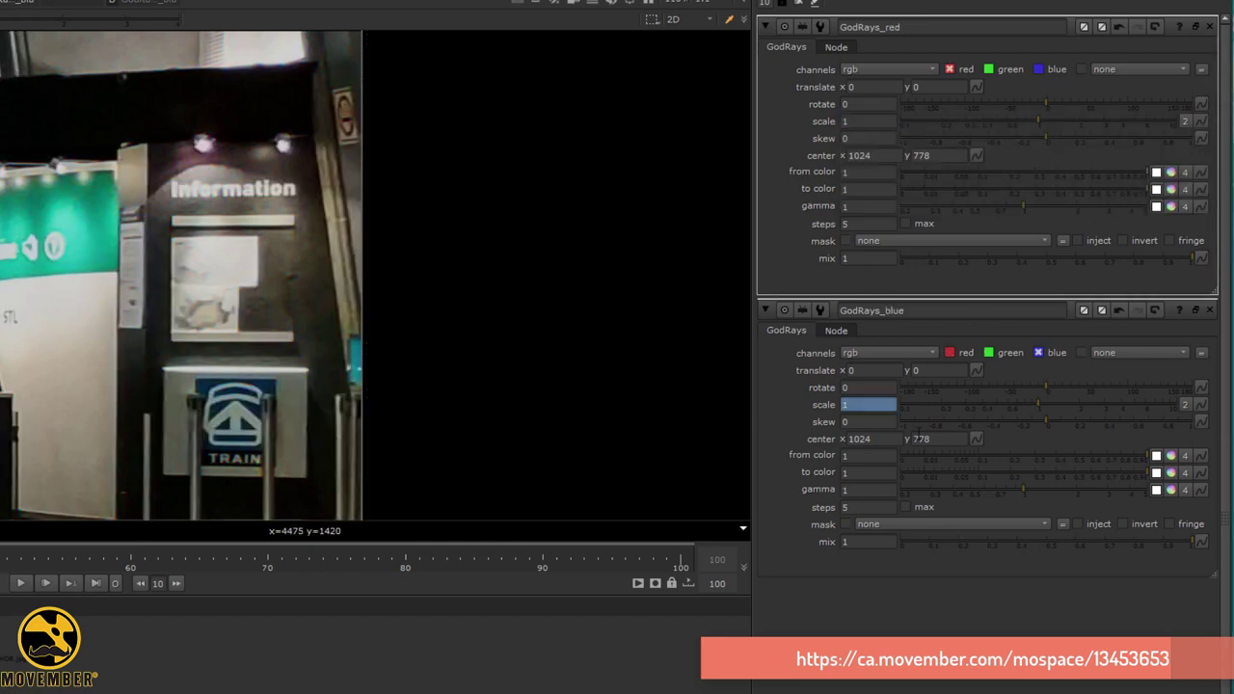
Try nudging GodRays_red's scale up and down, return it to 1, and bring more of the image into view.
{"action": "left_click", "coordinate": [866, 122]}
{"action": "key", "text": "Up"}
{"action": "key", "text": "Down"}
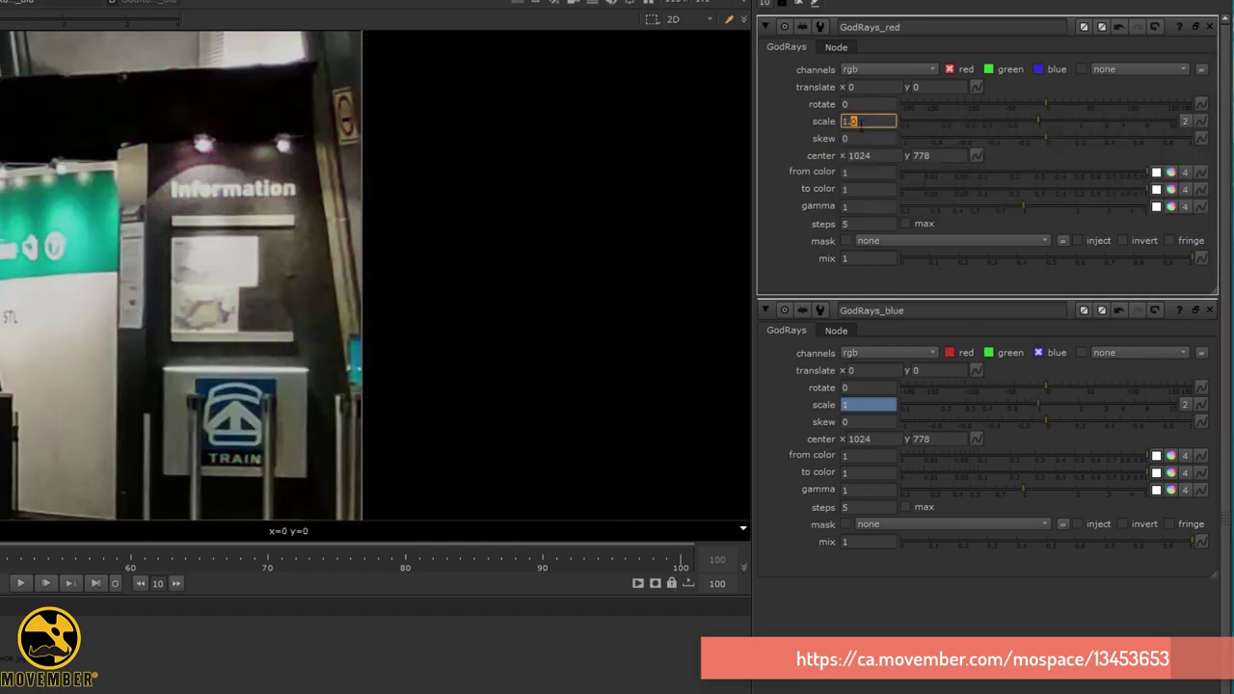
{"action": "key", "text": "Up"}
{"action": "key", "text": "Down"}
{"action": "key", "text": "Up"}
{"action": "key", "text": "Down"}
{"action": "key", "text": "Return"}
{"action": "scroll", "coordinate": [3, 424], "scroll_direction": "down", "scroll_amount": 3}
{"action": "middle_click_drag", "start_coordinate": [3, 424], "coordinate": [249, 316]}
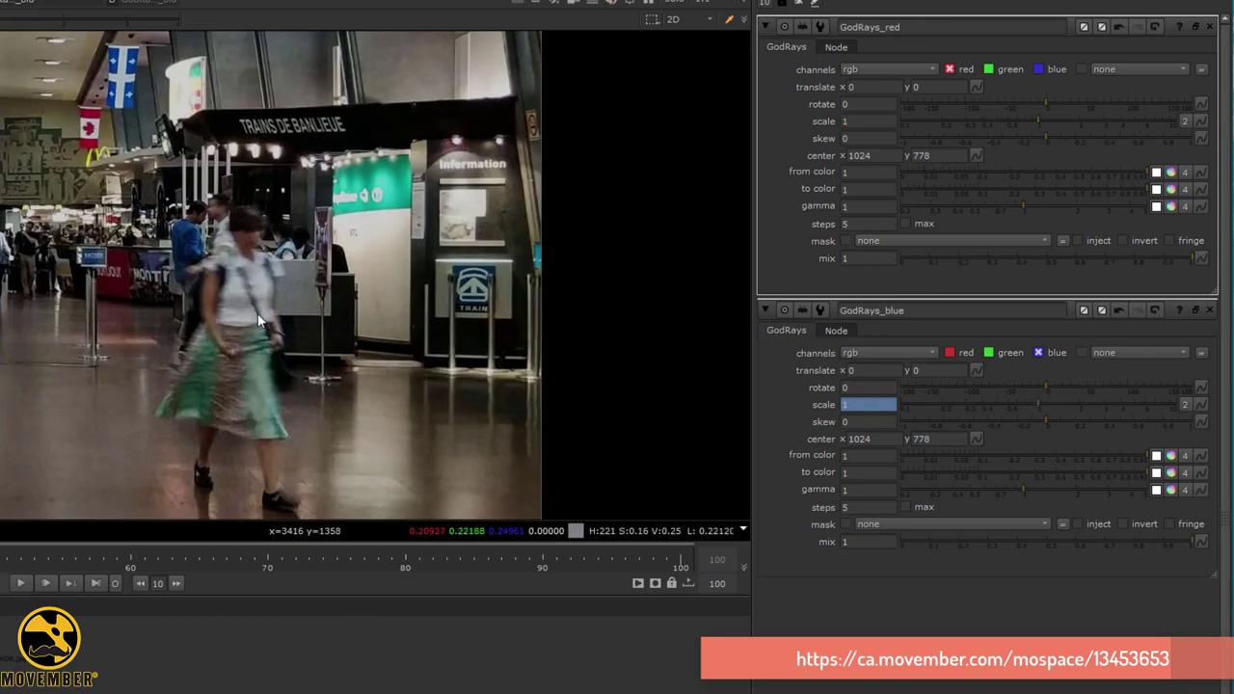
Test GodRays_red's scale at 0.75 to see the effect of its off-centre pivot, and reset it to 1.
{"action": "left_click", "coordinate": [871, 121]}
{"action": "key", "text": "Up"}
{"action": "key", "text": "Down"}
{"action": "key", "text": "Up"}
{"action": "key", "text": "Down"}
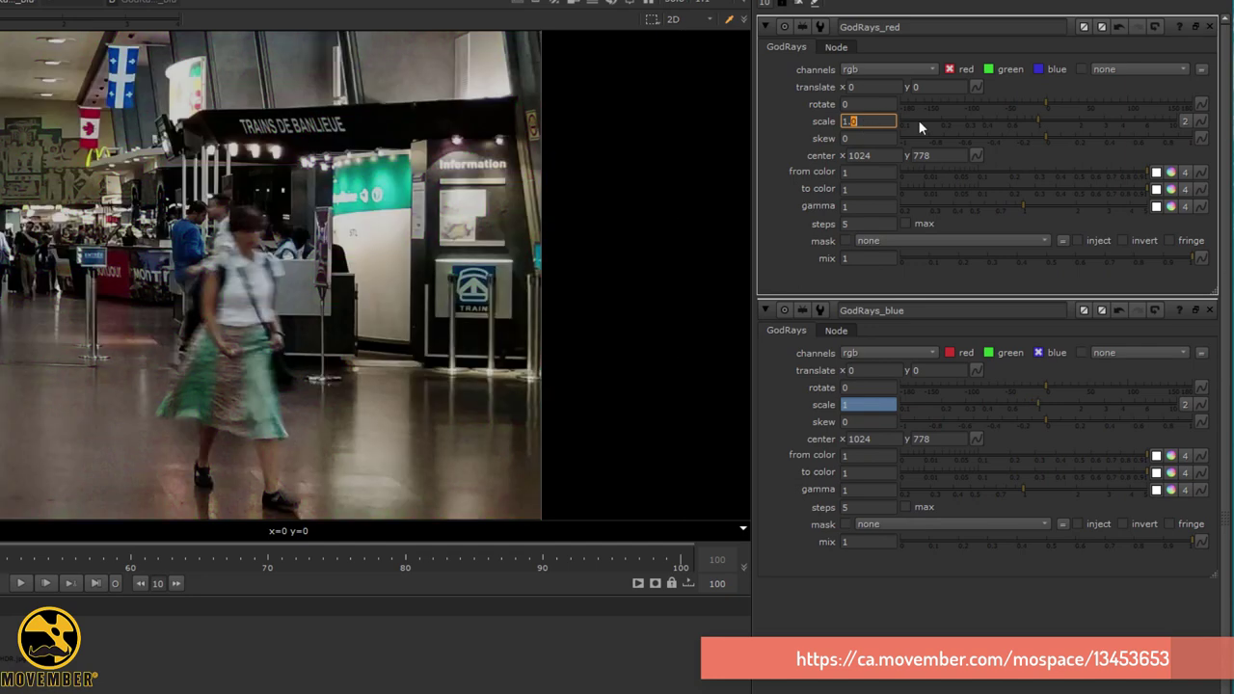
{"action": "left_click", "coordinate": [975, 154]}
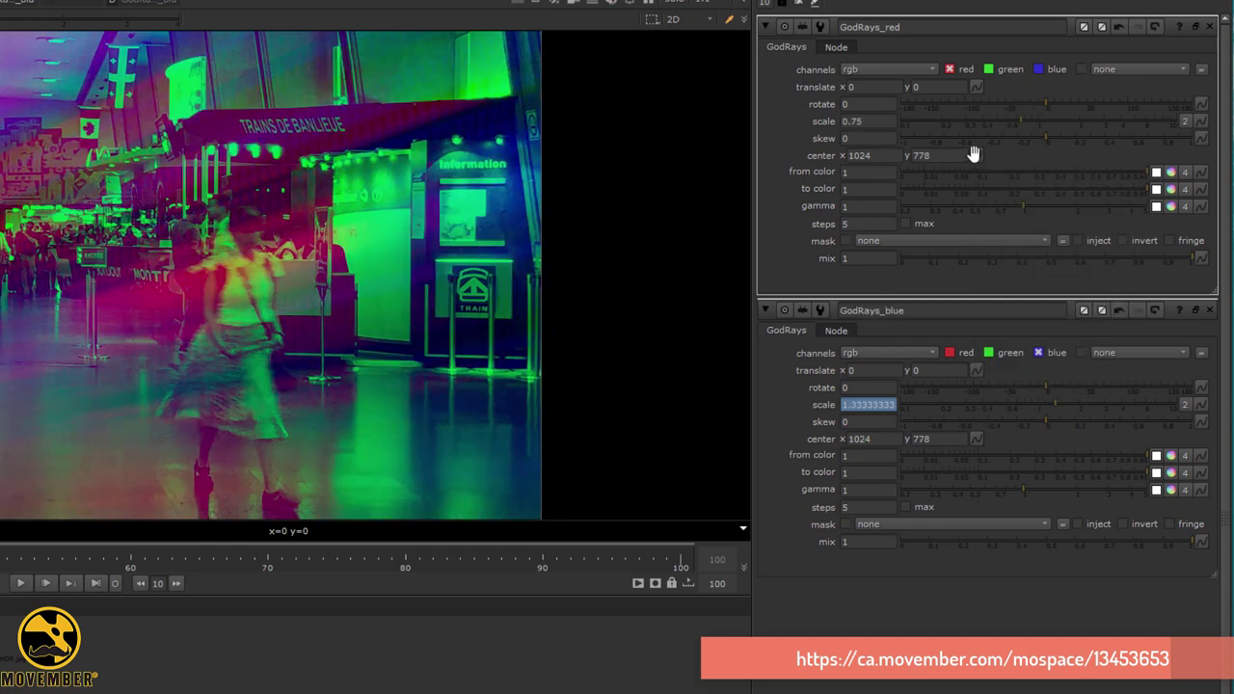
{"action": "left_click", "coordinate": [977, 155]}
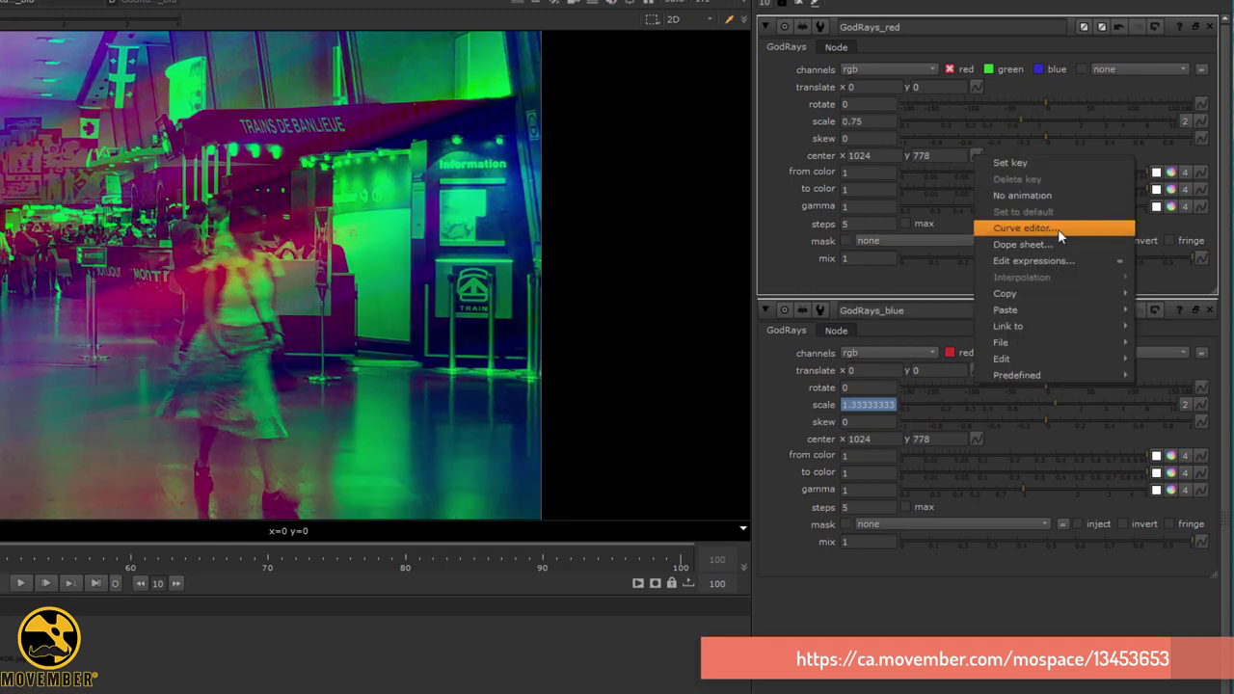
{"action": "double_click", "coordinate": [853, 122]}
{"action": "type", "text": "1"}
{"action": "key", "text": "Return"}
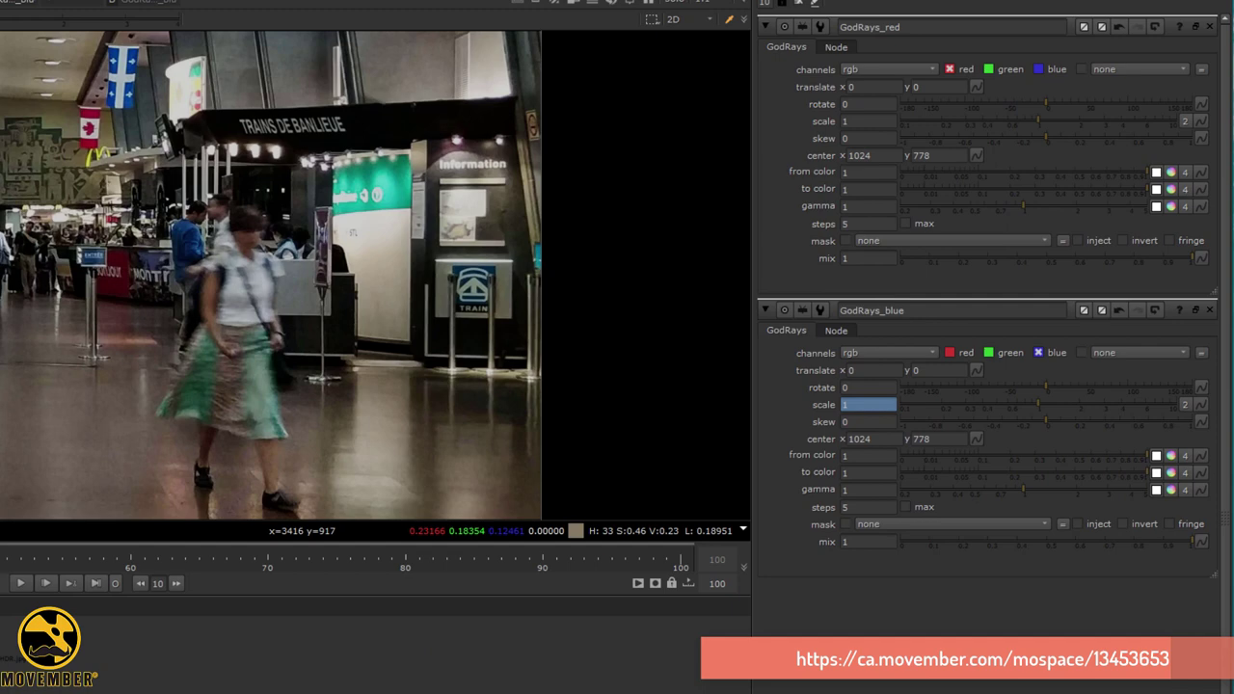
Copy Transform_red's center of 2016, 1508 to GodRays_red and leave only GodRays_red's properties open.
{"action": "left_click_drag", "start_coordinate": [967, 191], "coordinate": [977, 495], "text": "ctrl"}
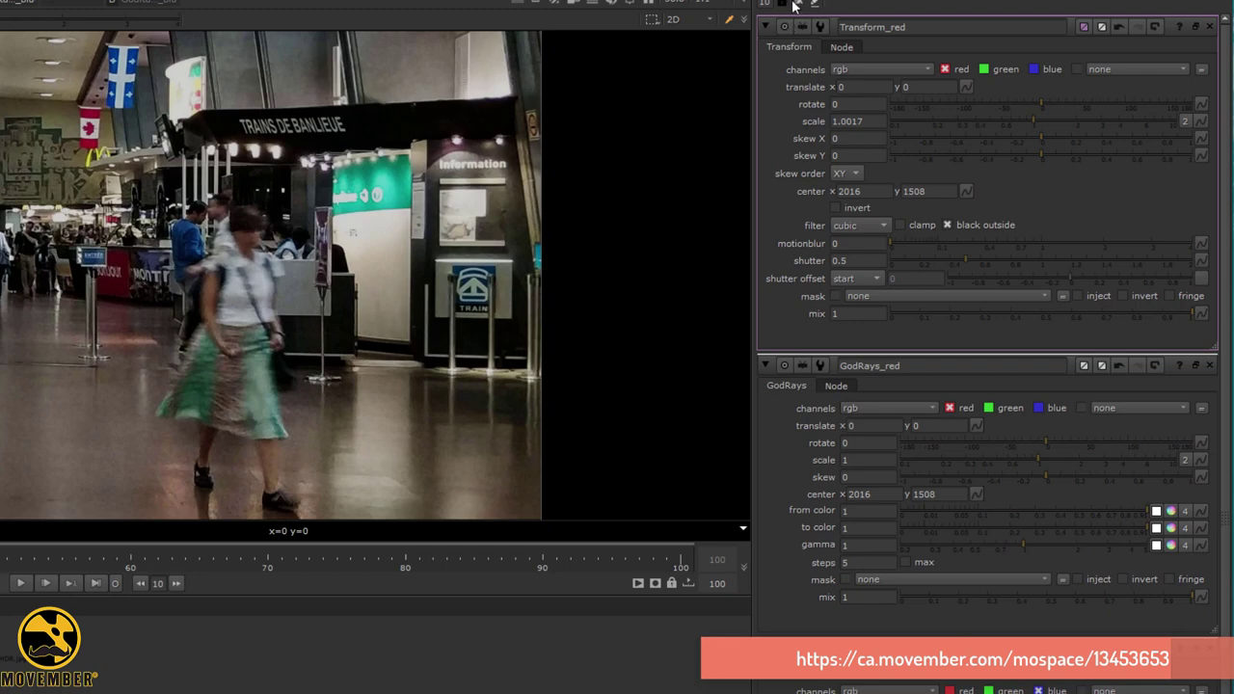
{"action": "left_click", "coordinate": [799, 3]}
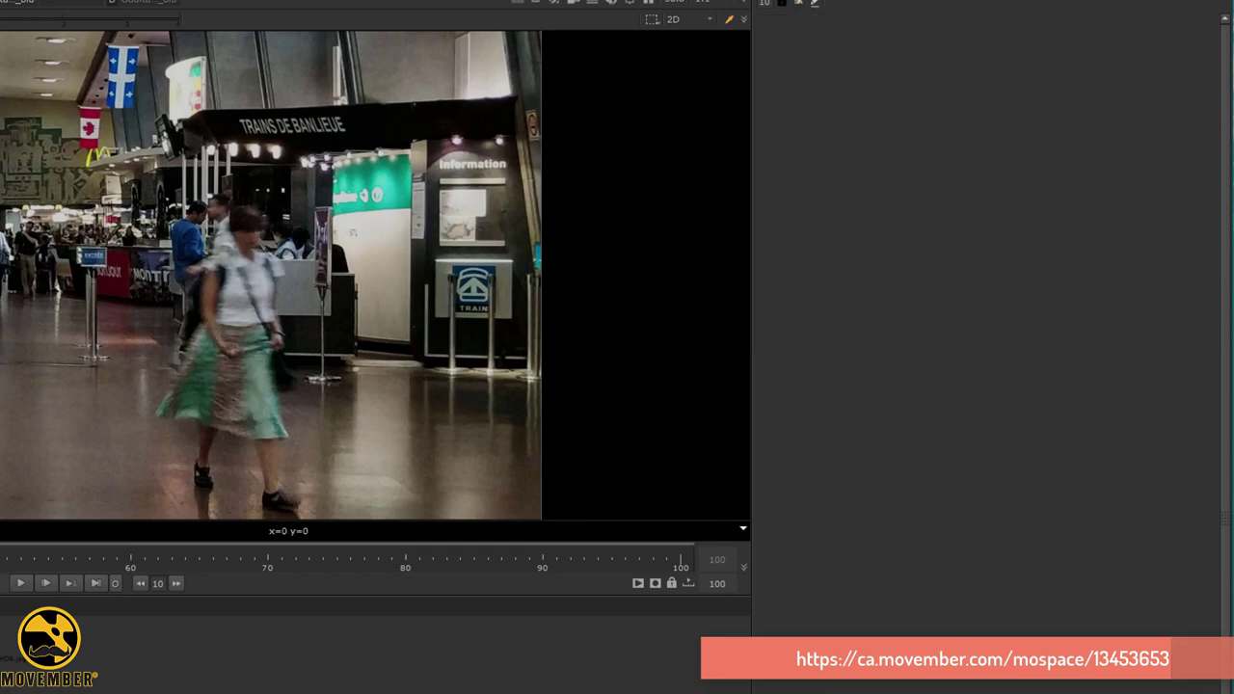
{"action": "key", "text": "Return"}
Raise GodRays_red's scale slightly above 1 in fine increments to create red and blue fringing toward the image edges.
{"action": "left_click", "coordinate": [871, 121]}
{"action": "key", "text": "Up"}
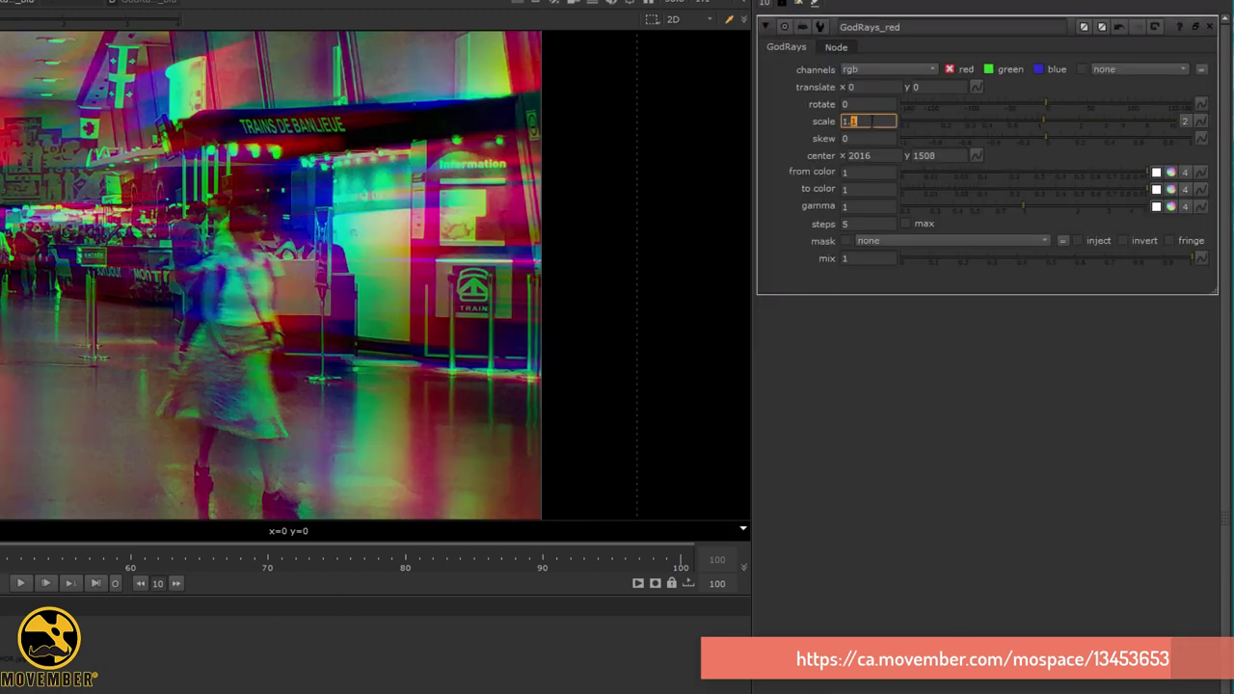
{"action": "key", "text": "Down"}
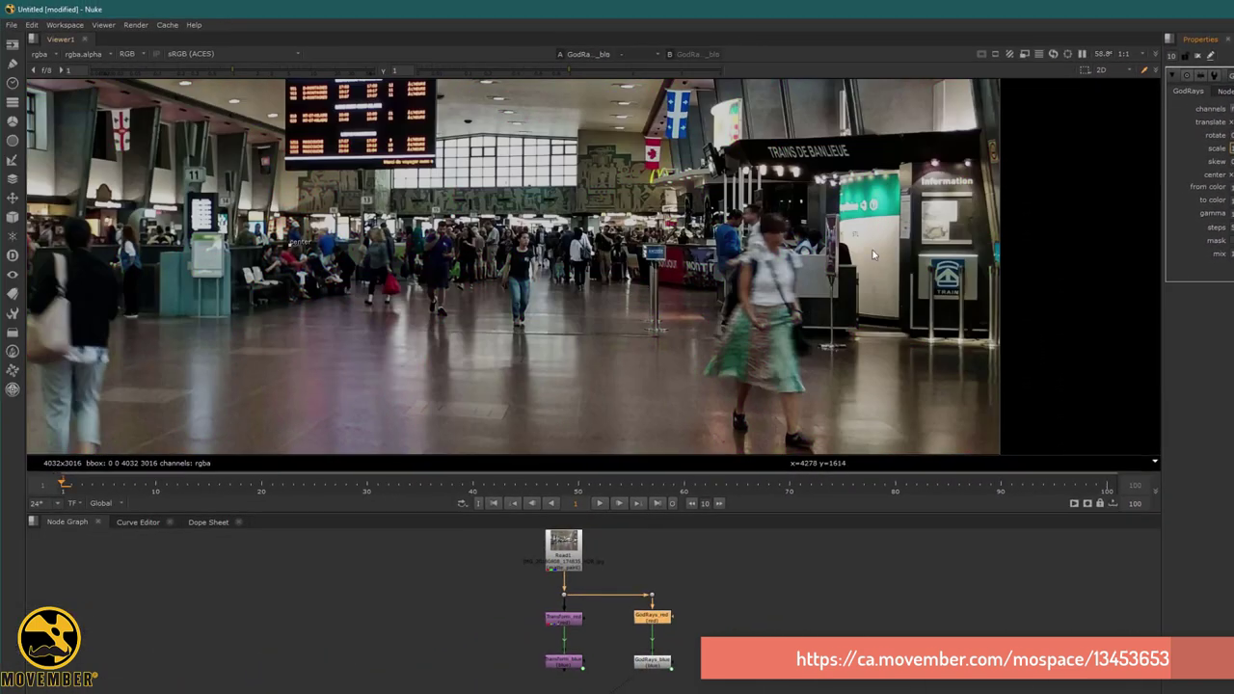
{"action": "middle_click_drag", "start_coordinate": [875, 255], "coordinate": [1216, 257]}
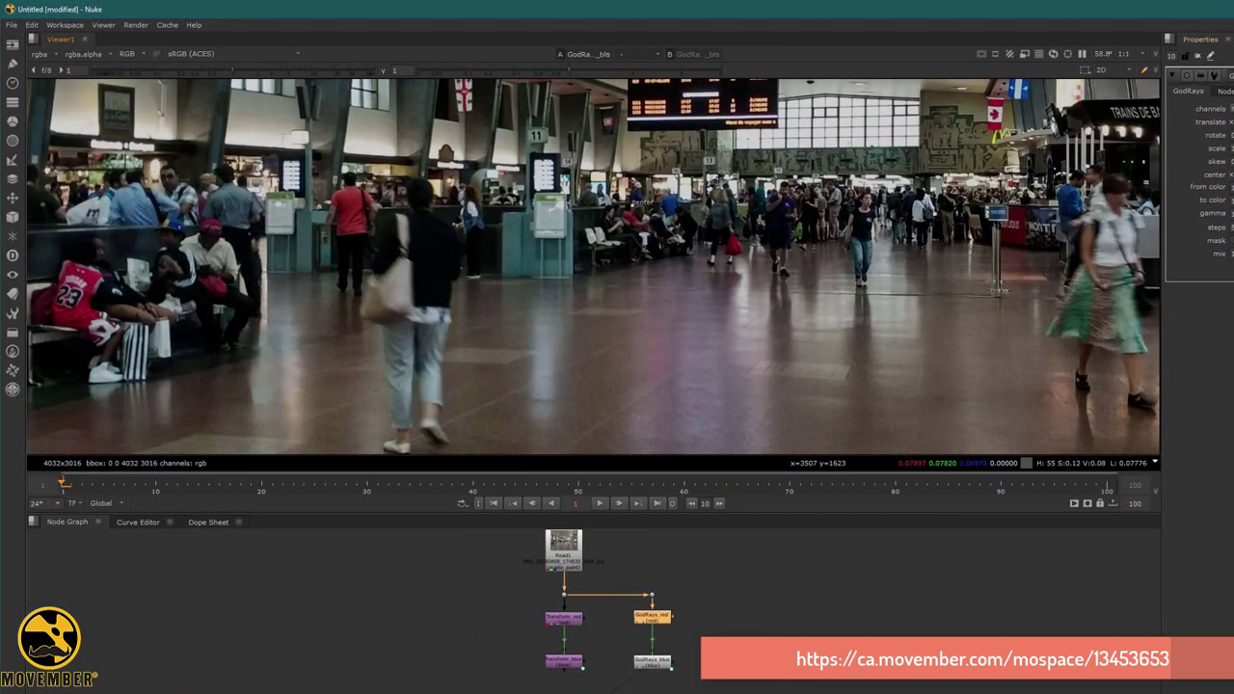
{"action": "left_click", "coordinate": [1233, 148]}
{"action": "key", "text": "Up"}
{"action": "key", "text": "Down"}
{"action": "key", "text": "Right"}
{"action": "key", "text": "Up"}
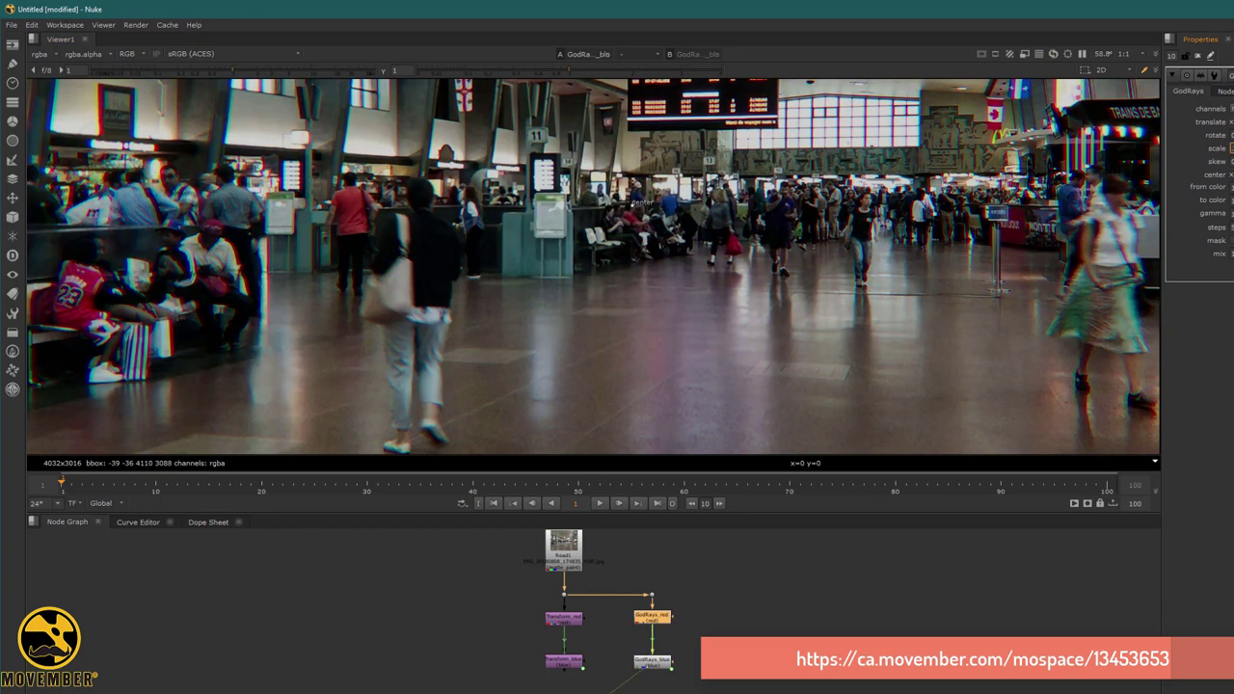
Lower GodRays_red's scale slightly for subtler fringing around the TRAINS DE BANLIEUE sign.
{"action": "middle_click_drag", "start_coordinate": [1146, 122], "coordinate": [666, 170]}
{"action": "scroll", "coordinate": [713, 158], "scroll_direction": "up", "scroll_amount": 7}
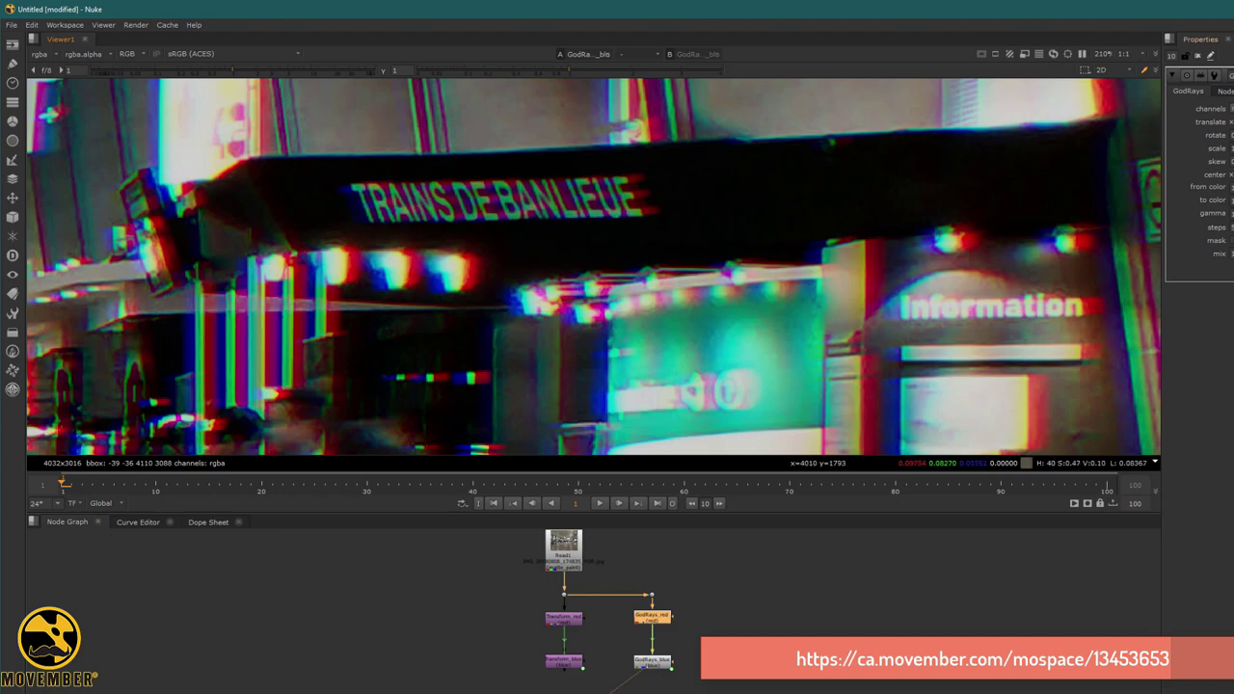
{"action": "left_click", "coordinate": [1232, 149]}
{"action": "key", "text": "Down"}
{"action": "key", "text": "Down"}
{"action": "key", "text": "Down"}
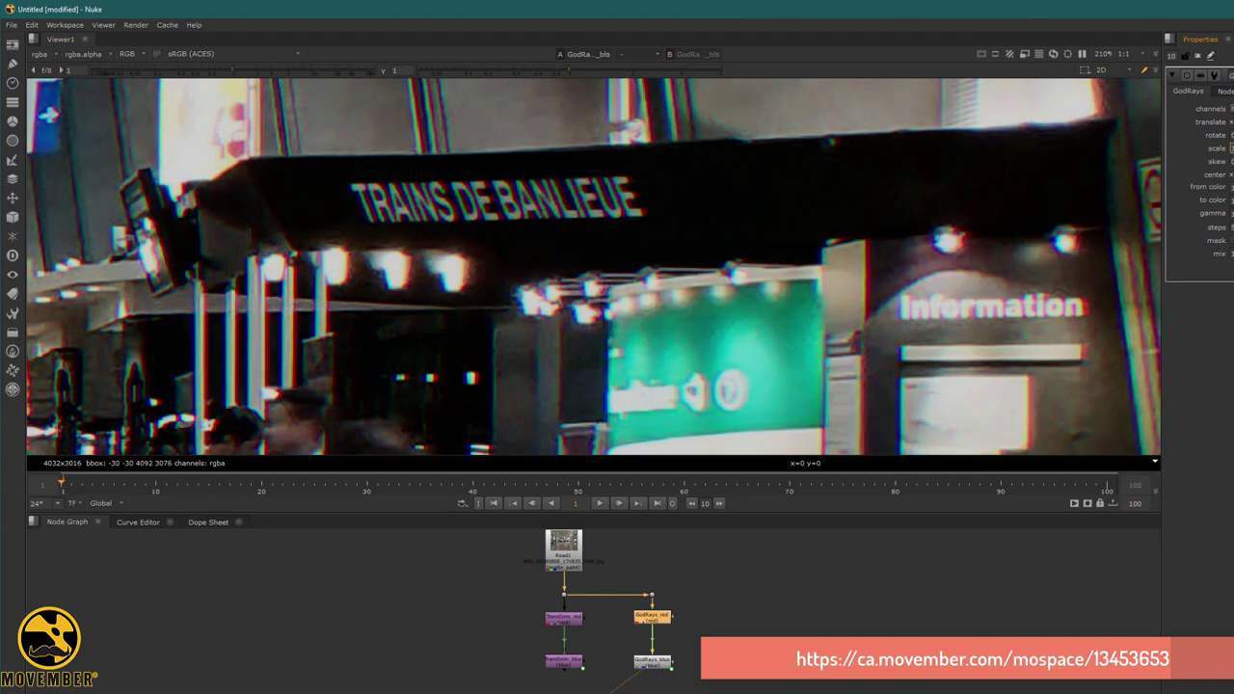
Try a marginally higher GodRays_red scale while checking the fringing on the windows near the image's left edge, and step it back down.
{"action": "scroll", "coordinate": [742, 340], "scroll_direction": "down", "scroll_amount": 5}
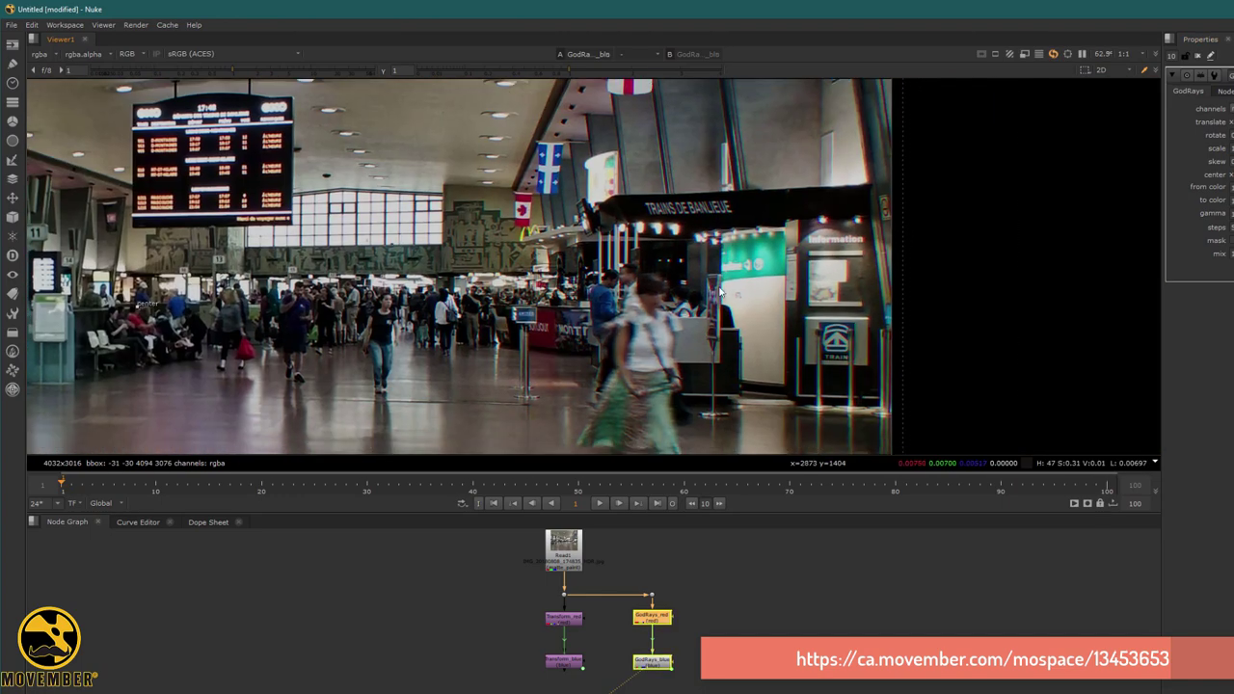
{"action": "scroll", "coordinate": [861, 295], "scroll_direction": "up", "scroll_amount": 3}
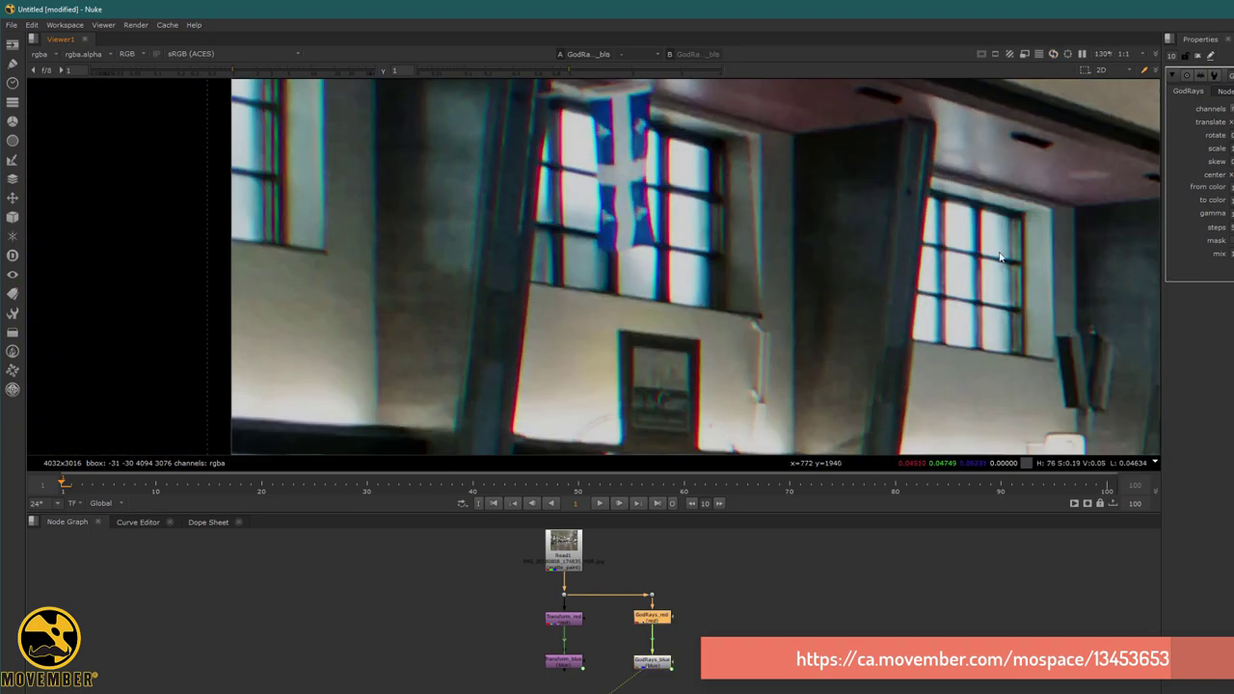
{"action": "left_click", "coordinate": [1232, 149]}
{"action": "key", "text": "Up"}
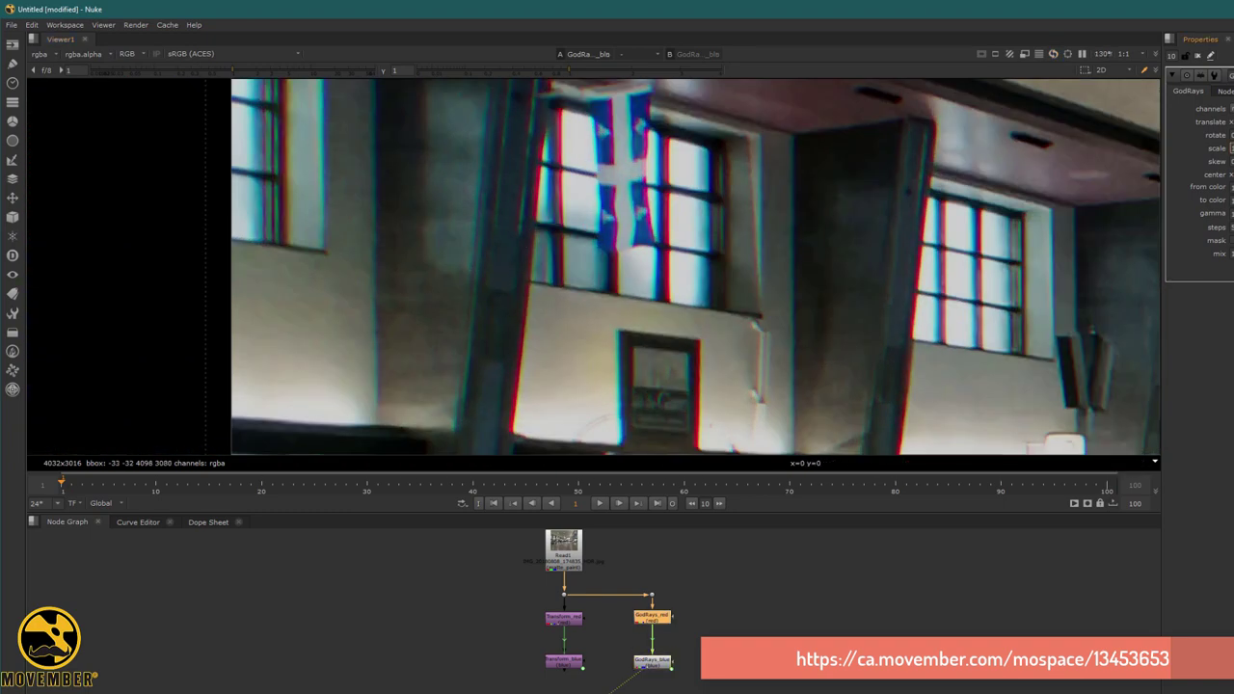
{"action": "key", "text": "Down"}
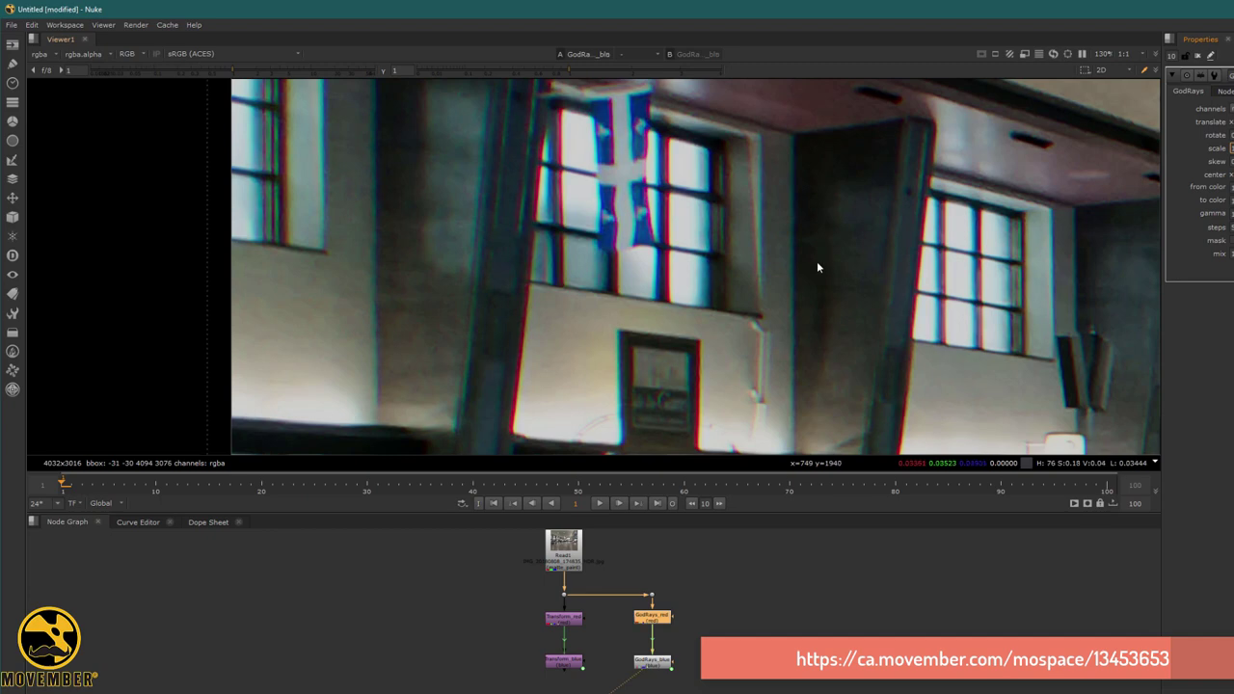
{"action": "scroll", "coordinate": [837, 250], "scroll_direction": "down", "scroll_amount": 6}
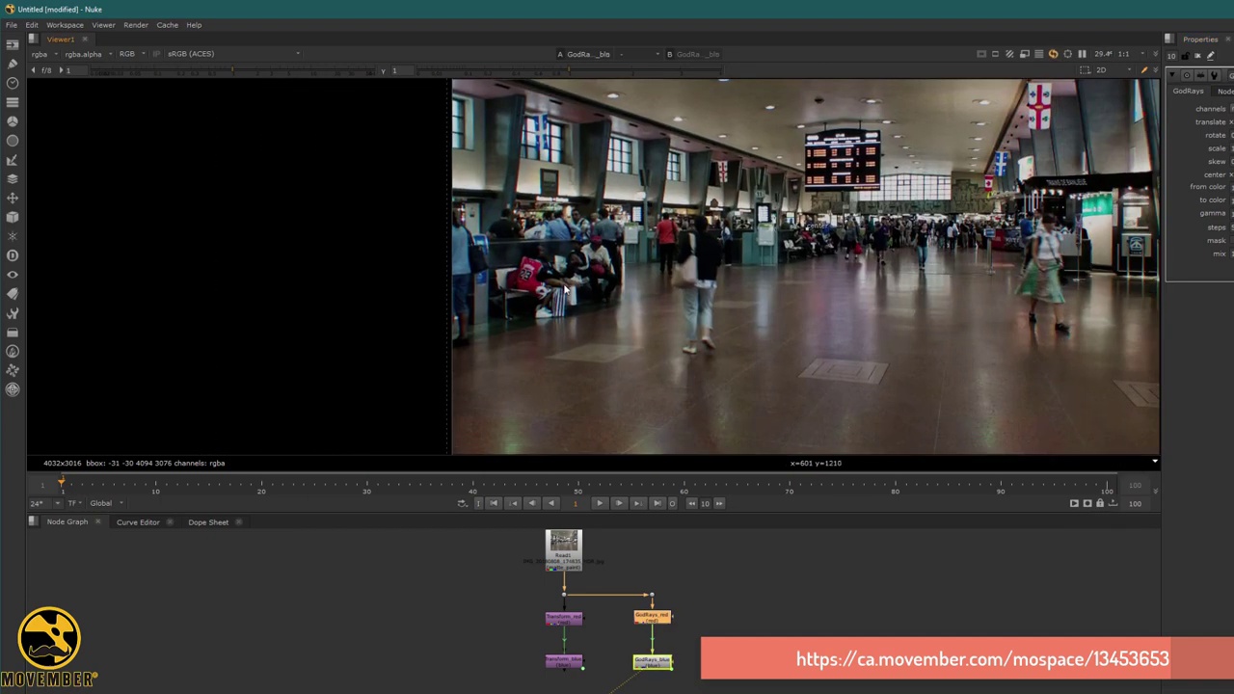
{"action": "left_click", "coordinate": [565, 289]}
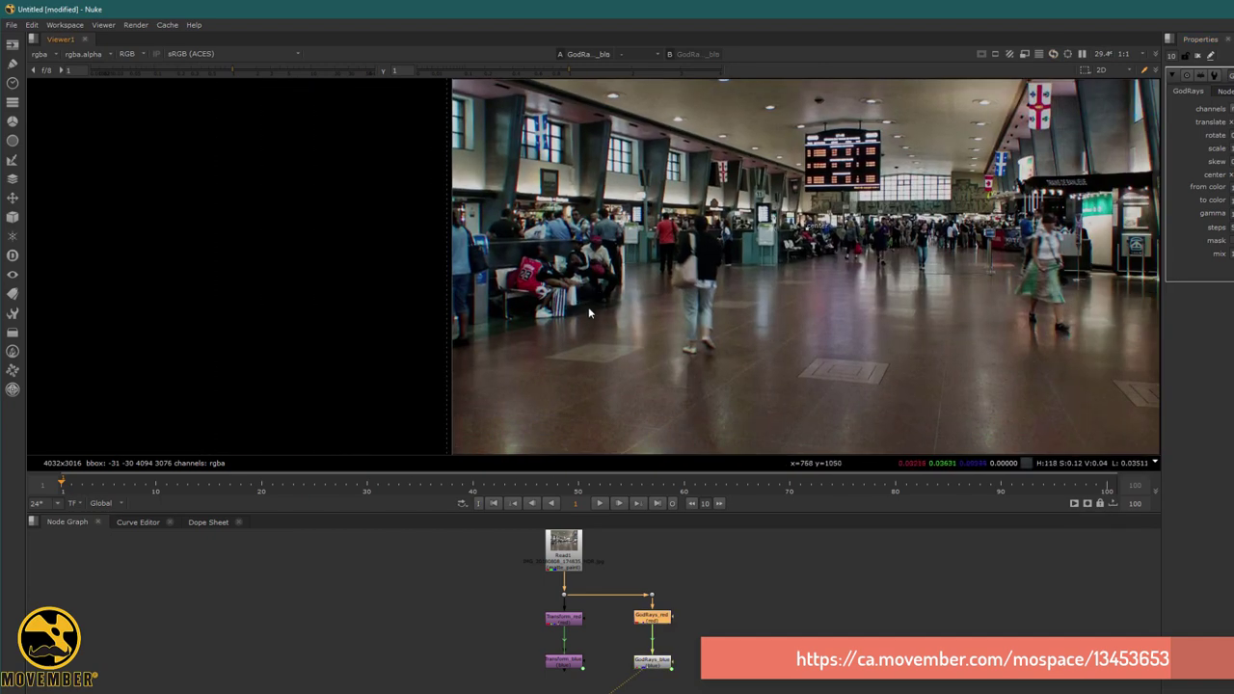